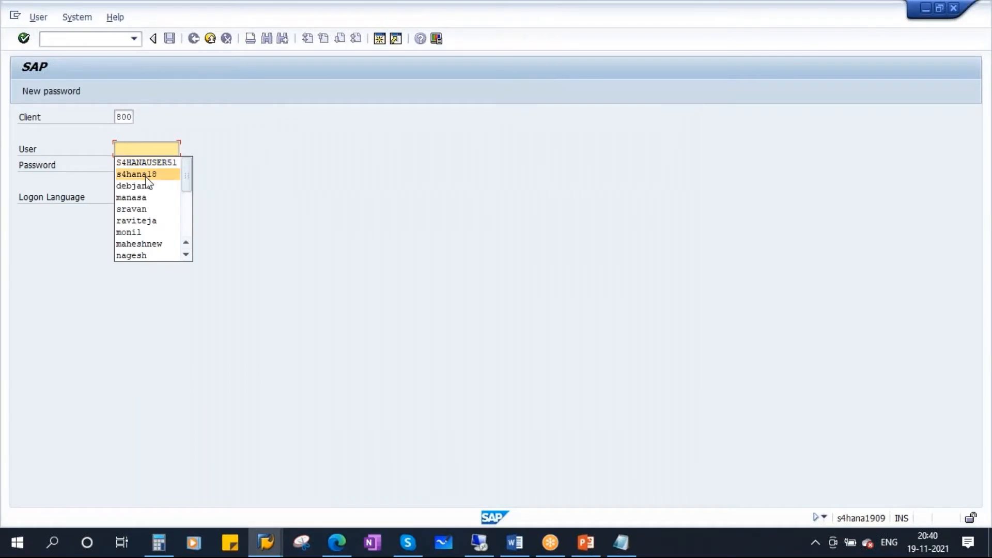
- Log on to client 800 as user s4hana18 with the account password
{"action": "left_click", "coordinate": [143, 174]}
{"action": "key", "text": "Tab"}
{"action": "key", "text": "Right"}
{"action": "key", "text": "Right"}
{"action": "key", "text": "Right"}
{"action": "key", "text": "Right"}
{"action": "key", "text": "Right"}
{"action": "key", "text": "Right"}
{"action": "key", "text": "Right"}
{"action": "key", "text": "Right"}
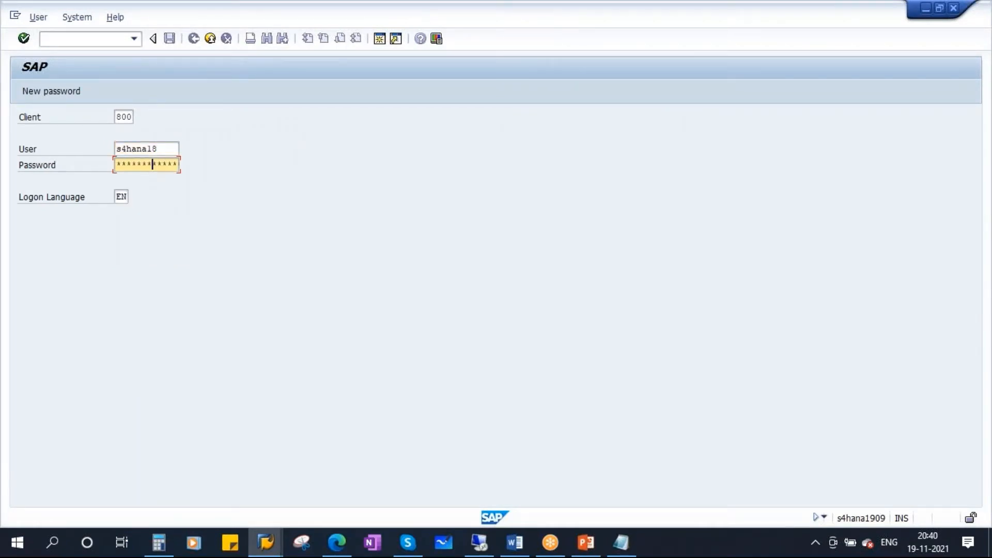
{"action": "key", "text": "Return"}
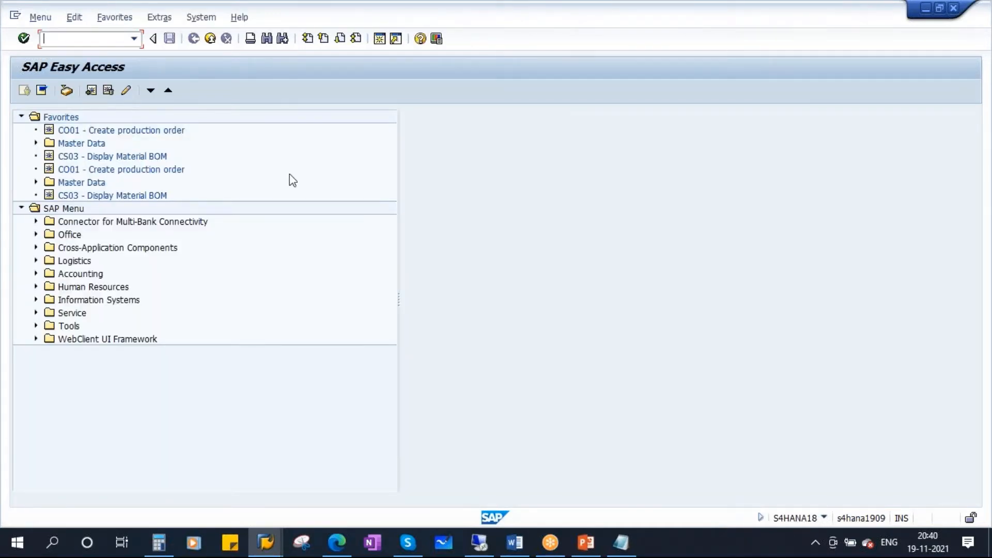
- Run transaction IPMD to open the Maintain Permits overview
{"action": "type", "text": "prod"}
{"action": "key", "text": "BackSpace"}
{"action": "key", "text": "BackSpace"}
{"action": "key", "text": "BackSpace"}
{"action": "key", "text": "BackSpace"}
{"action": "key", "text": "Caps_Lock"}
{"action": "type", "text": "IPMD"}
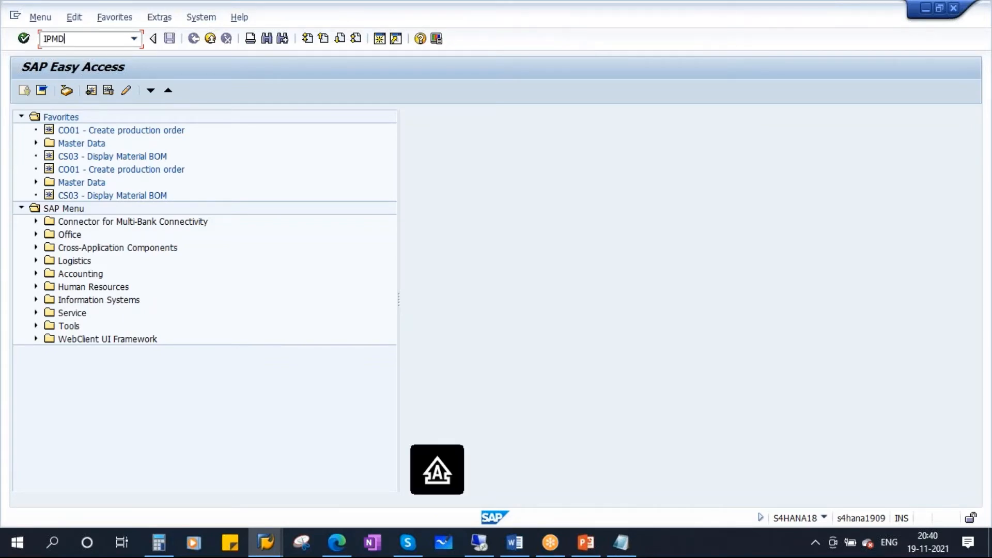
{"action": "key", "text": "Return"}
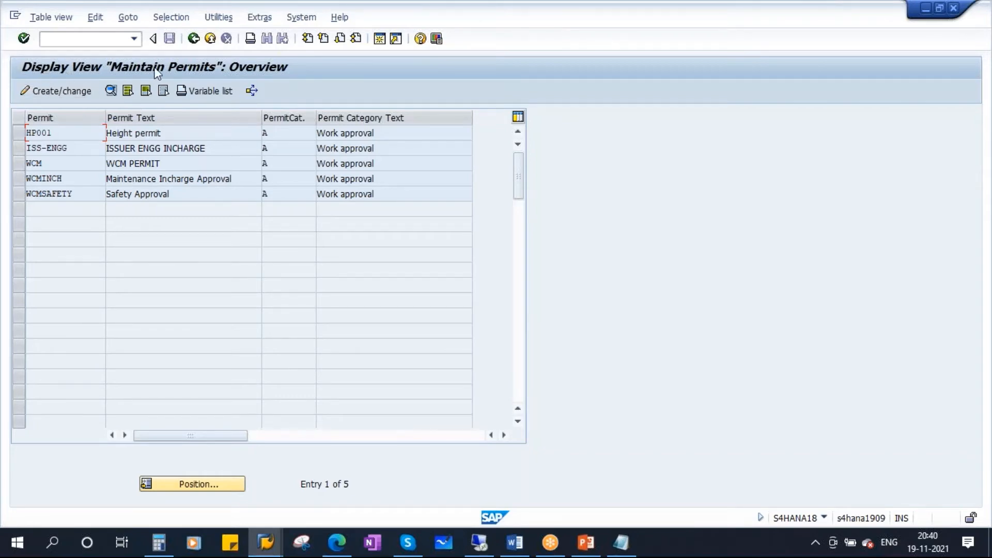
- Switch the permits overview to change mode and add a new permit HOTWORK with the text HOT WORK APPROVAL
{"action": "left_click", "coordinate": [62, 92]}
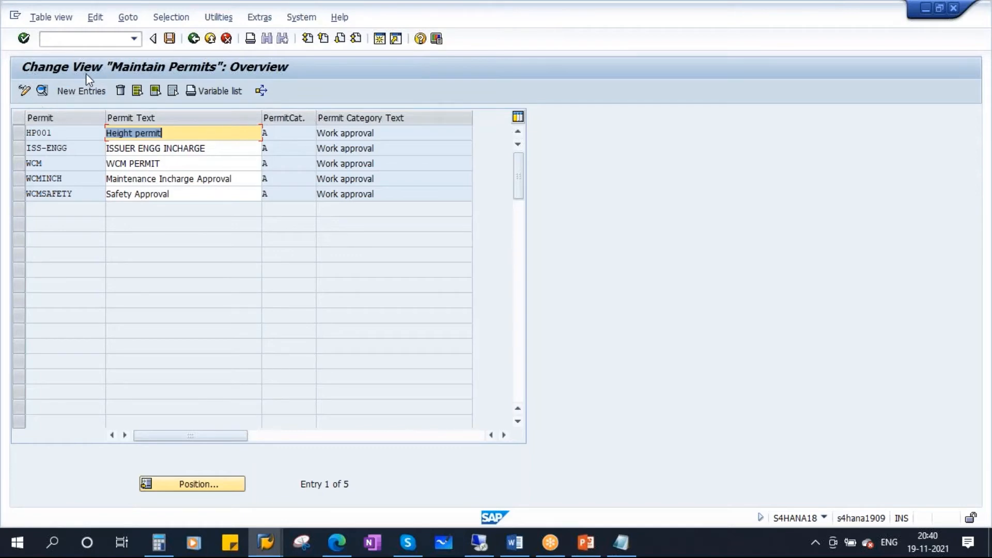
{"action": "left_click", "coordinate": [84, 93]}
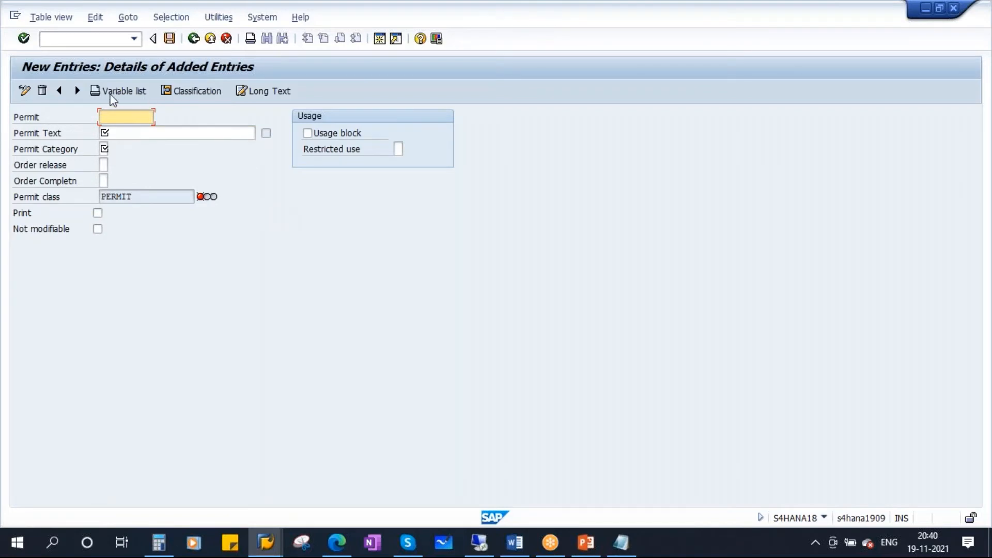
{"action": "type", "text": "HOTWORK"}
{"action": "key", "text": "Tab"}
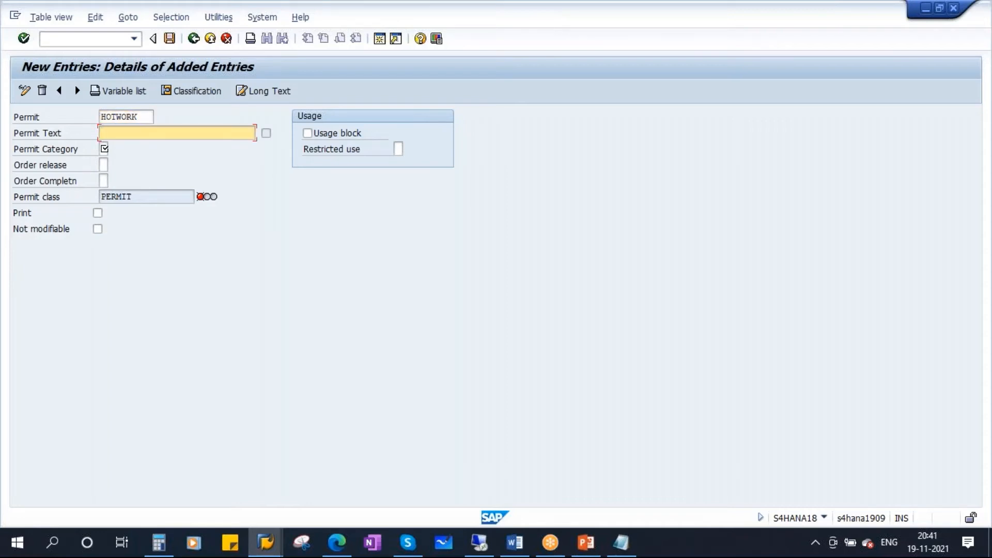
{"action": "type", "text": "HOT WORK APPROVAL"}
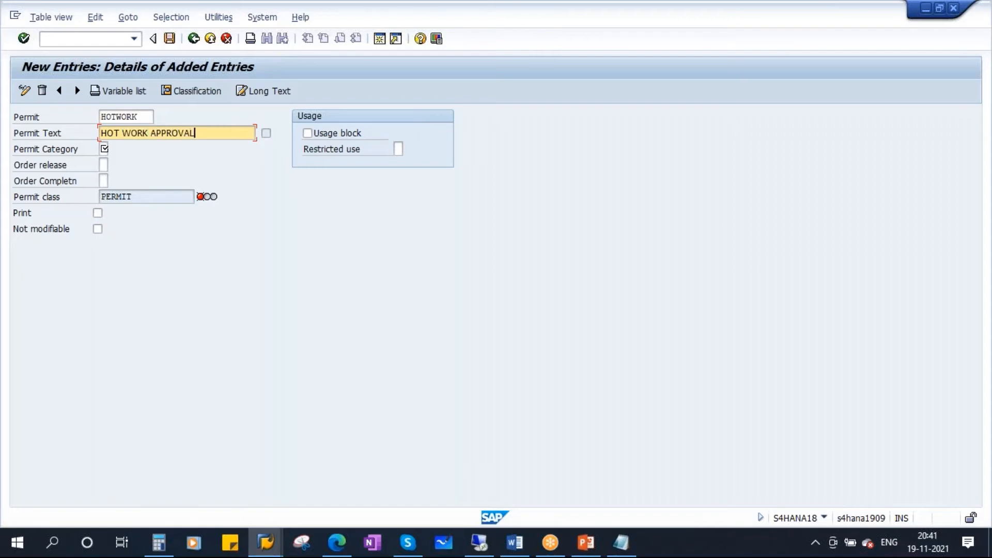
- Change the permit name to HOT WORK and set its category to S, Safety approval
{"action": "left_click", "coordinate": [103, 148]}
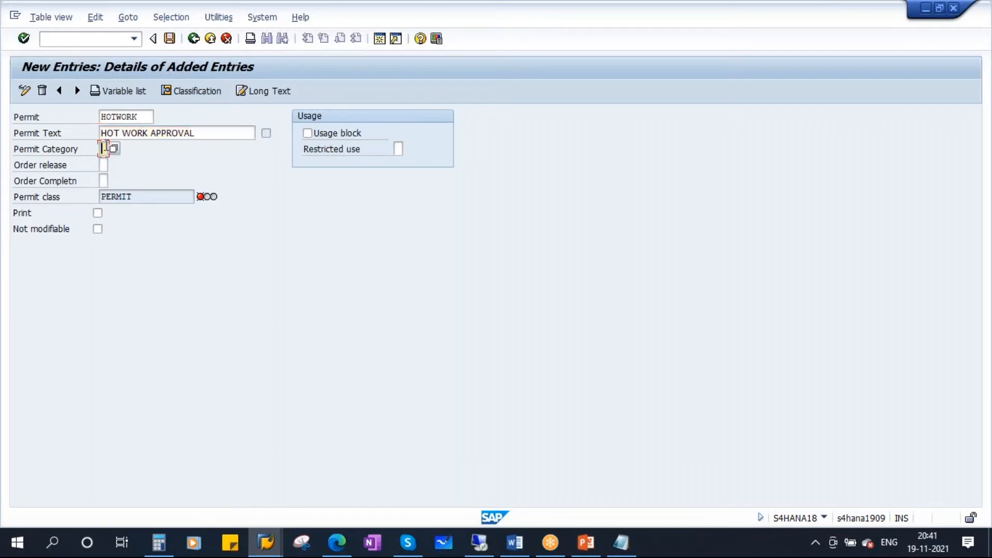
{"action": "left_click", "coordinate": [114, 149]}
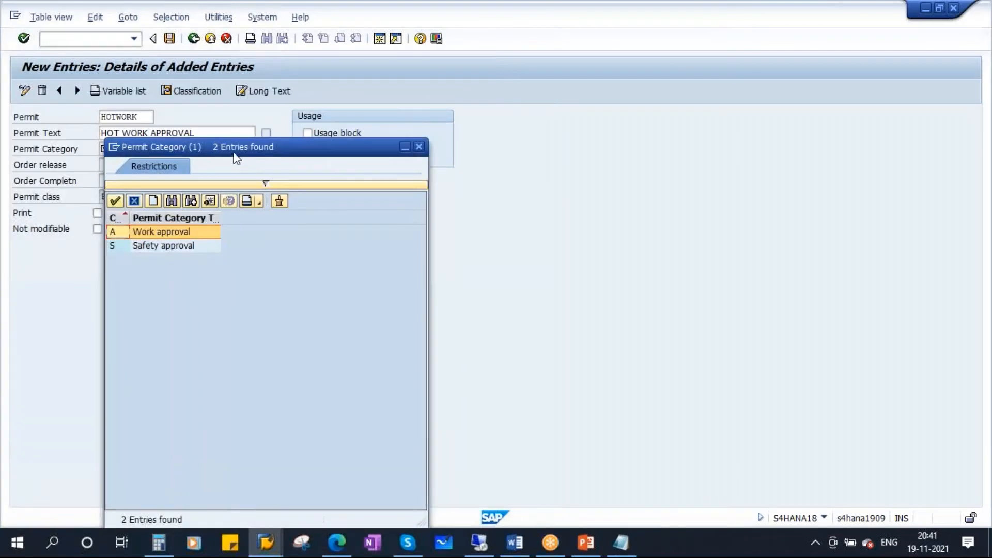
{"action": "left_click_drag", "start_coordinate": [306, 151], "coordinate": [357, 132]}
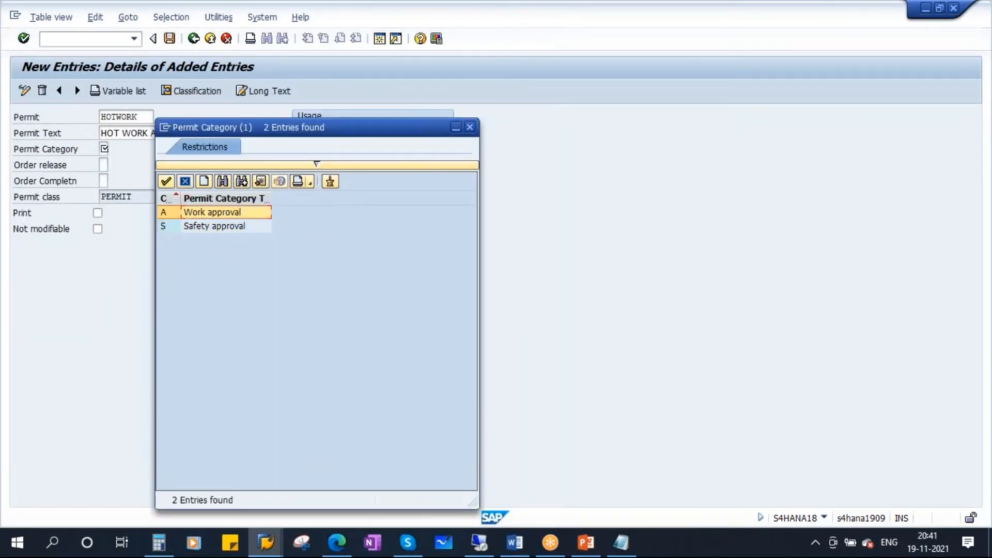
{"action": "left_click_drag", "start_coordinate": [270, 127], "coordinate": [350, 123]}
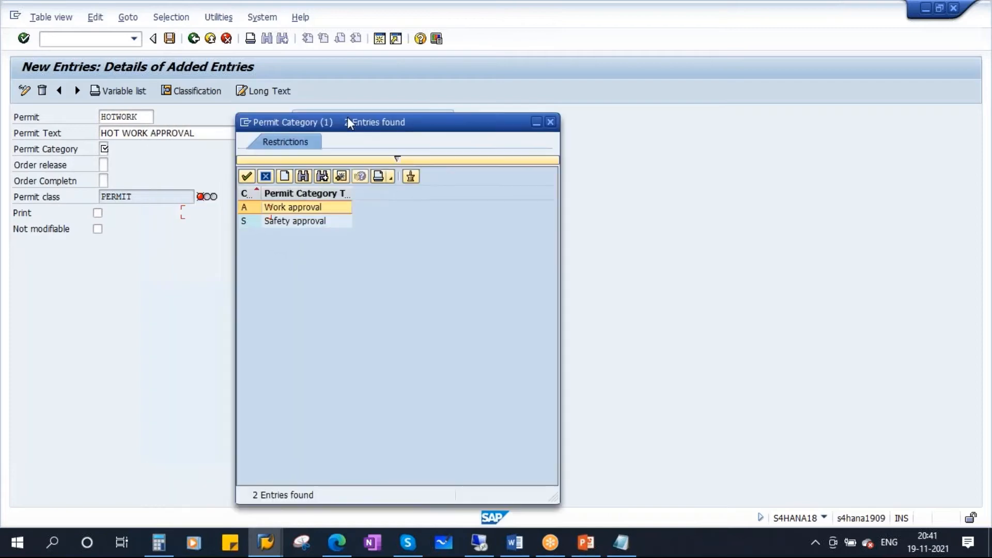
{"action": "left_click", "coordinate": [118, 117]}
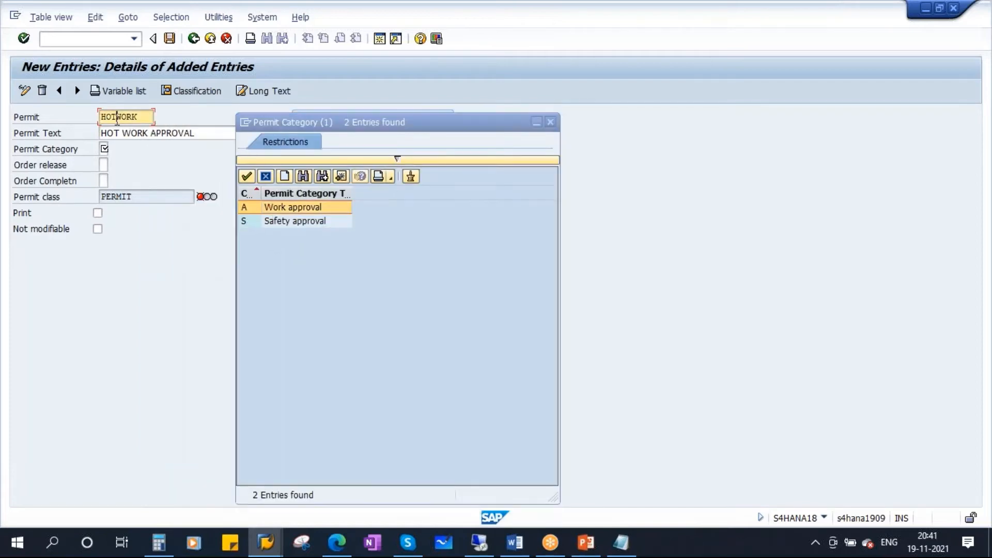
{"action": "left_click", "coordinate": [259, 221]}
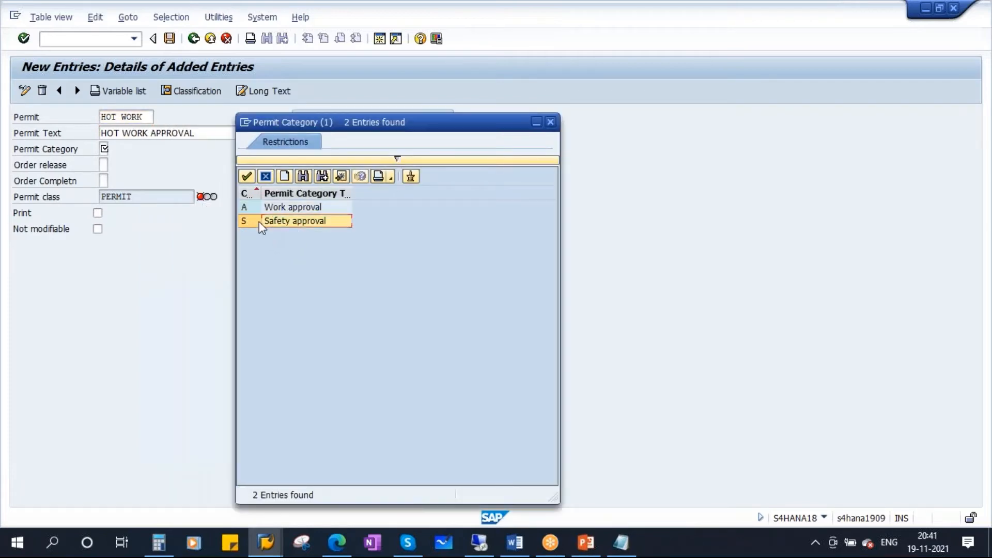
{"action": "double_click", "coordinate": [286, 221]}
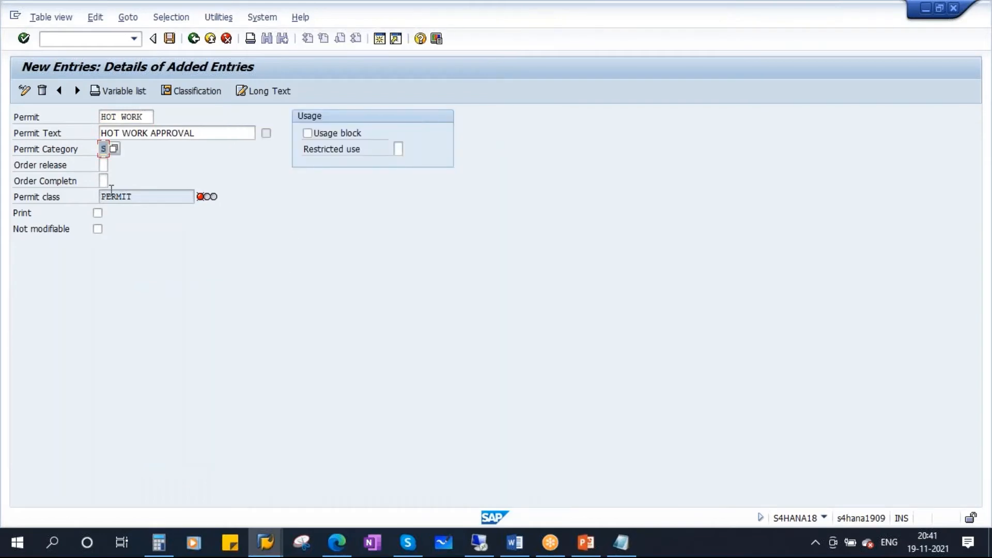
- Set the permit's order release indicator to 2, Permit must be issued, else ERROR message
{"action": "left_click", "coordinate": [104, 165]}
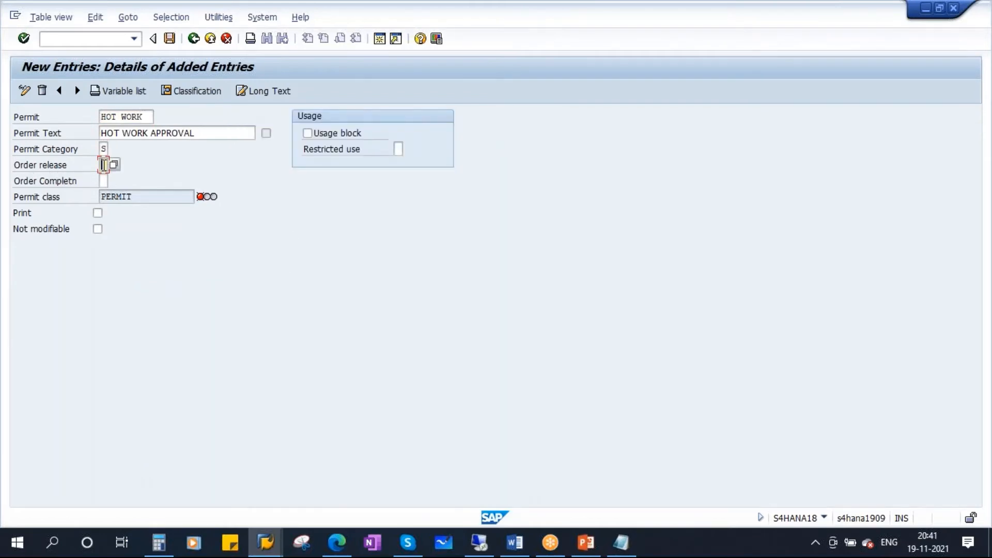
{"action": "key", "text": "F4"}
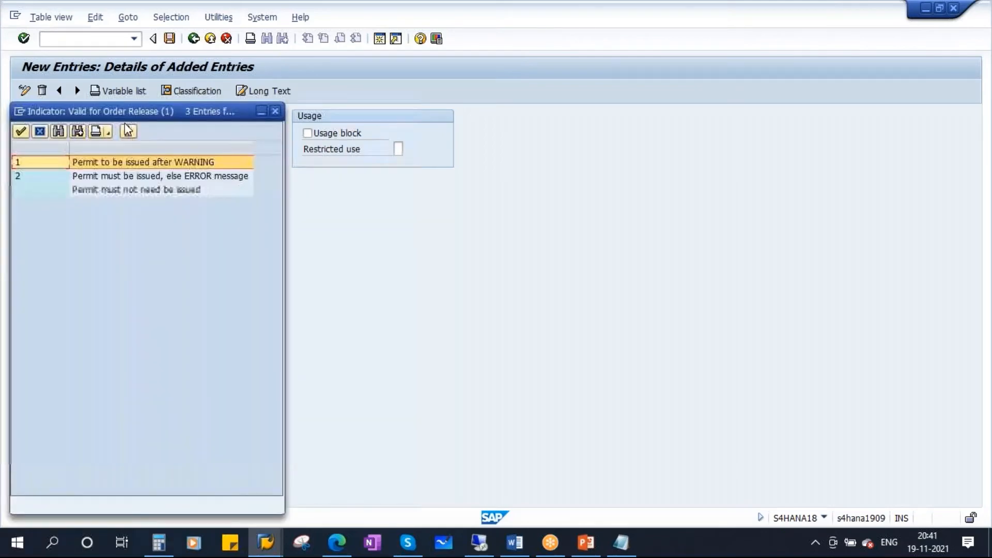
{"action": "left_click_drag", "start_coordinate": [122, 106], "coordinate": [274, 126]}
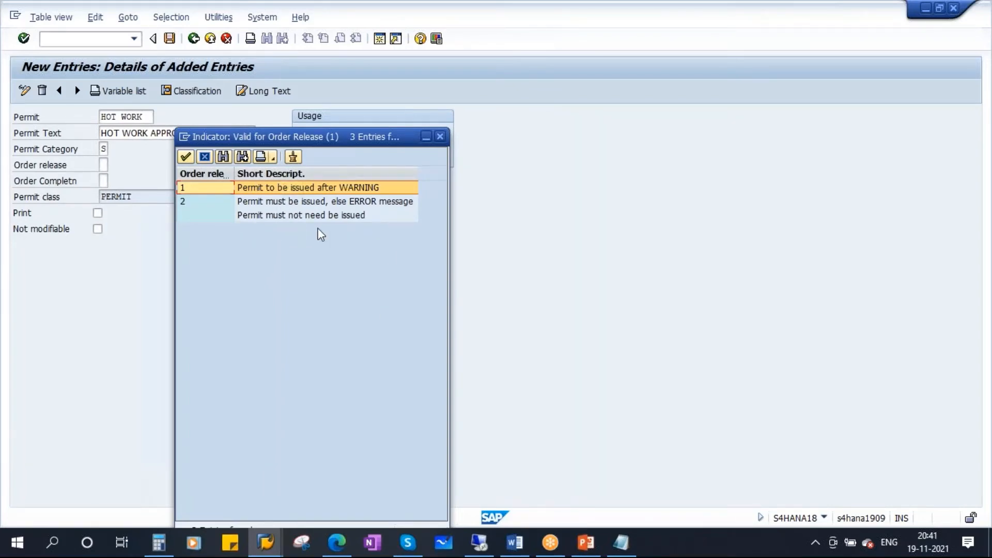
{"action": "left_click", "coordinate": [284, 202]}
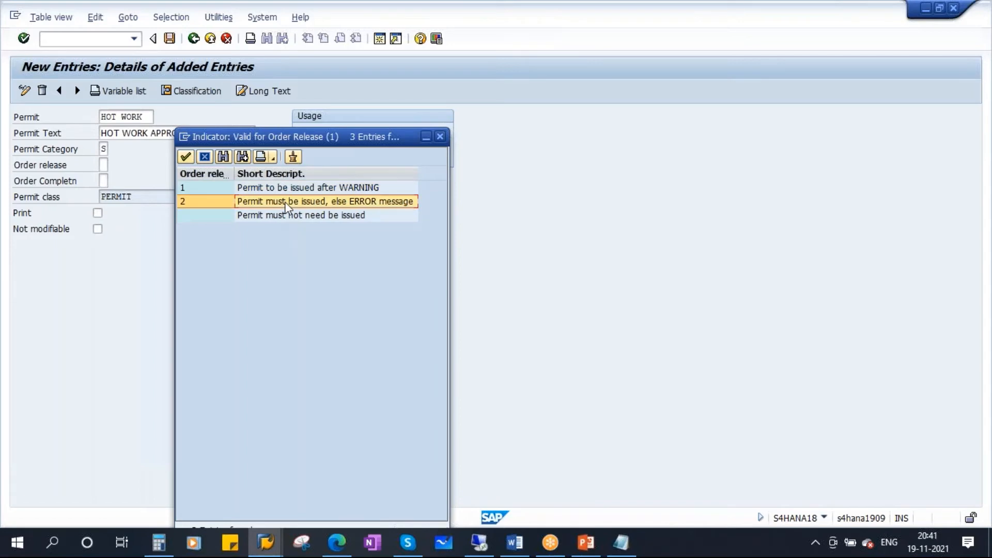
{"action": "left_click", "coordinate": [341, 190]}
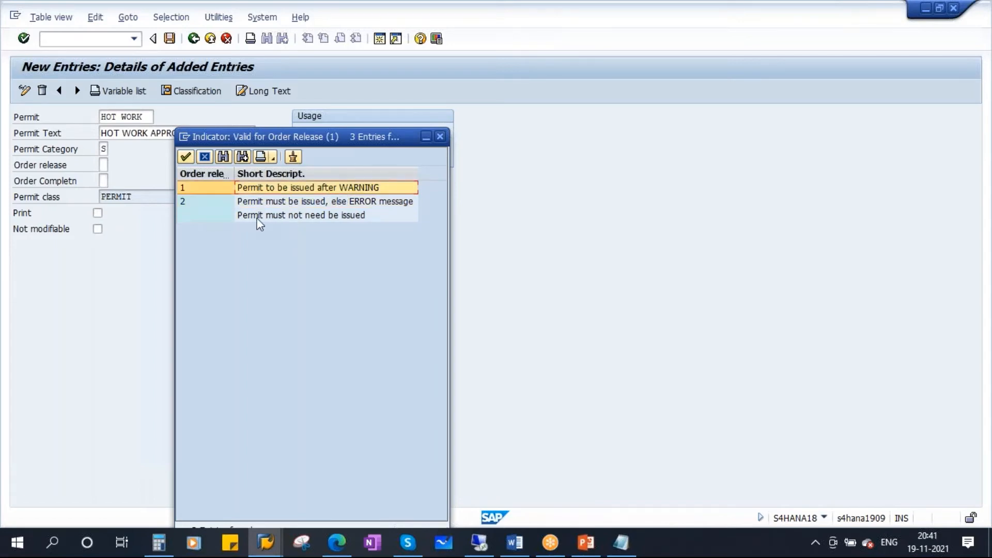
{"action": "left_click", "coordinate": [217, 216]}
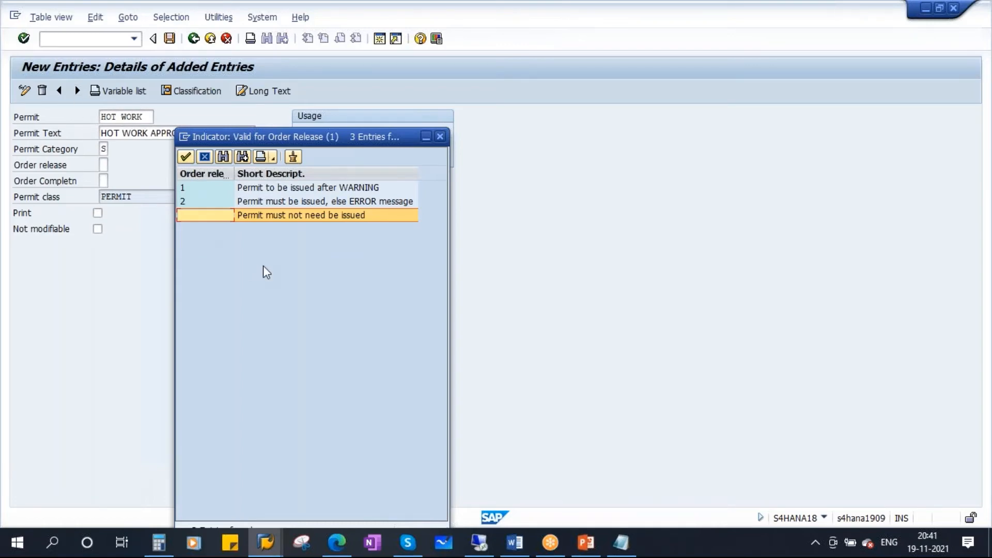
{"action": "left_click", "coordinate": [338, 188]}
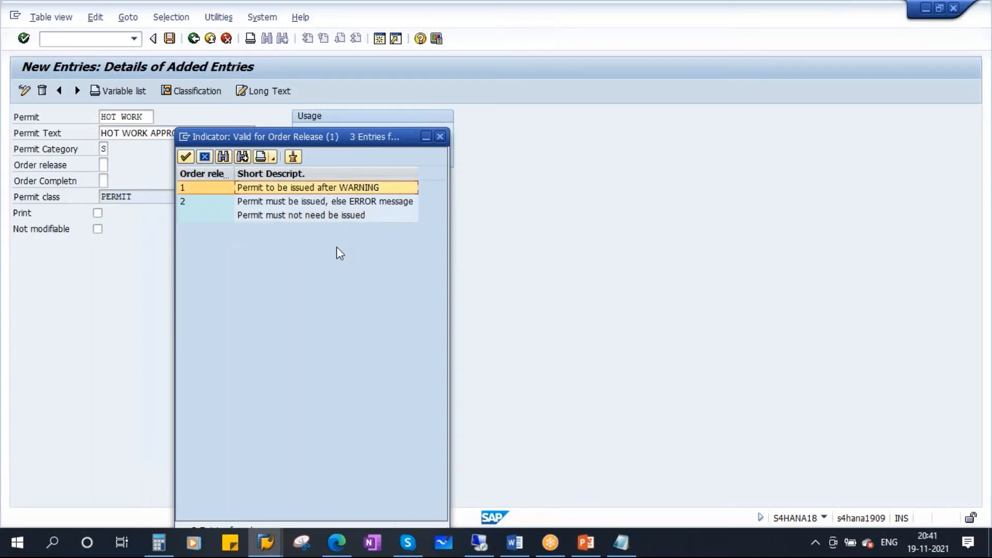
{"action": "left_click", "coordinate": [288, 202]}
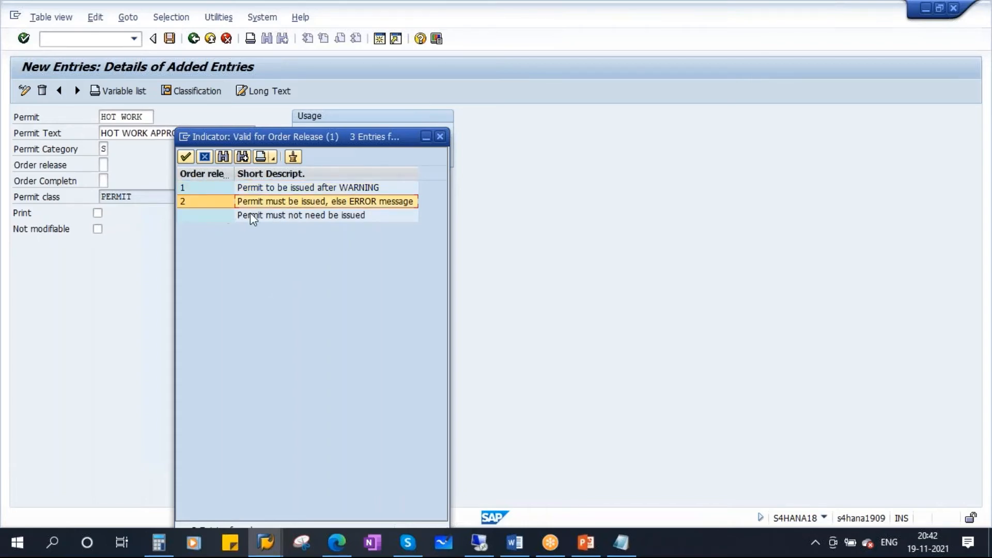
{"action": "double_click", "coordinate": [281, 206]}
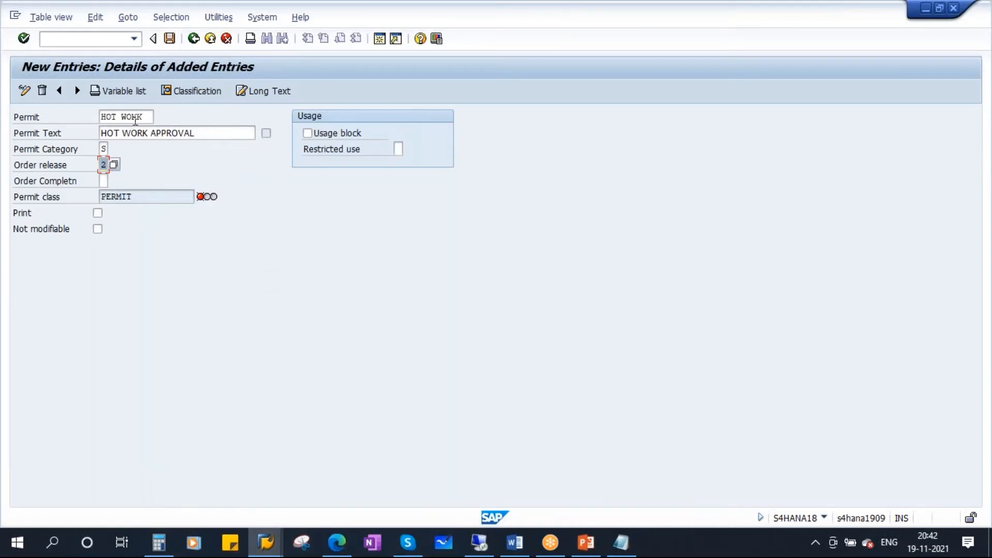
- Choose the blank order completion indicator, Permit must not need be issued, for the permit
{"action": "left_click_drag", "start_coordinate": [147, 117], "coordinate": [99, 117]}
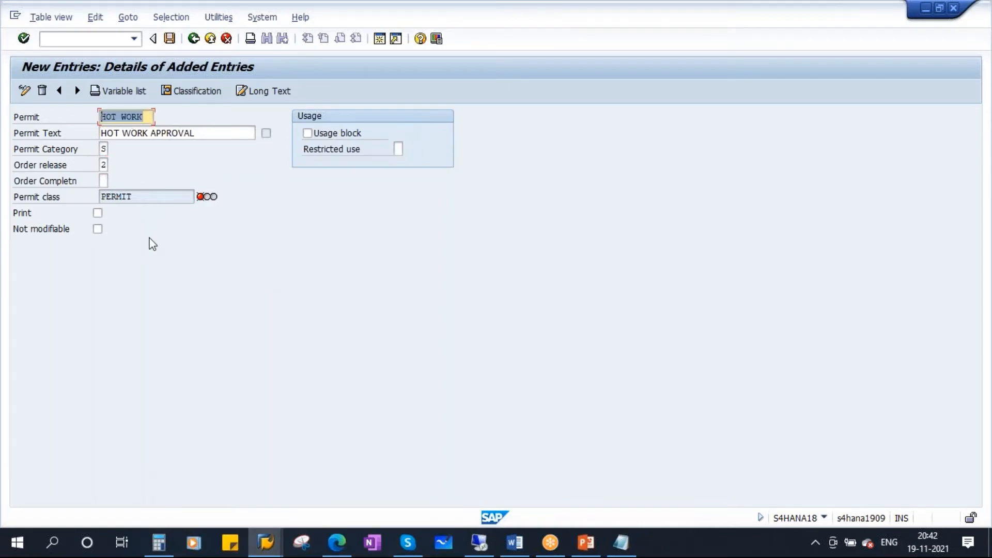
{"action": "left_click", "coordinate": [104, 164]}
{"action": "left_click", "coordinate": [105, 182]}
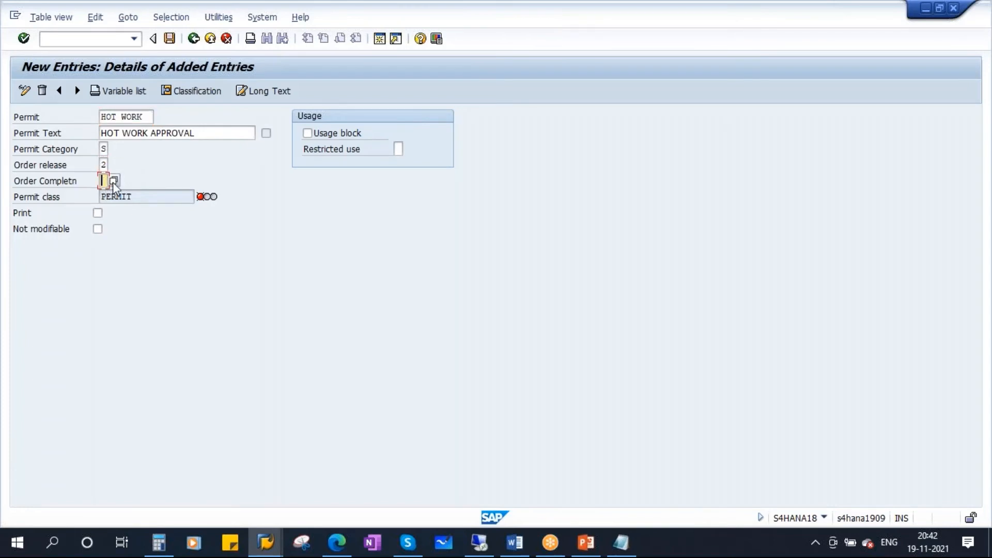
{"action": "left_click", "coordinate": [116, 184]}
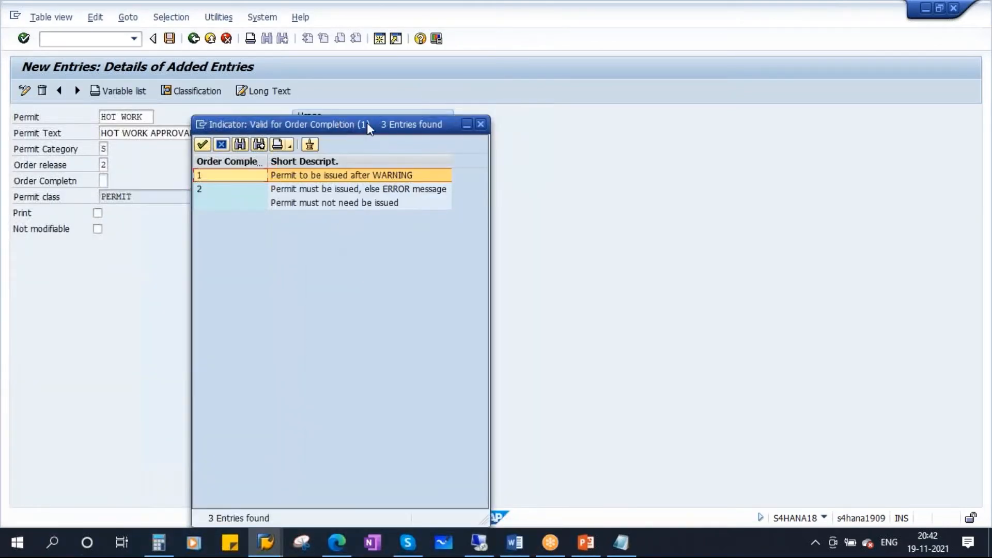
{"action": "left_click_drag", "start_coordinate": [367, 123], "coordinate": [427, 115]}
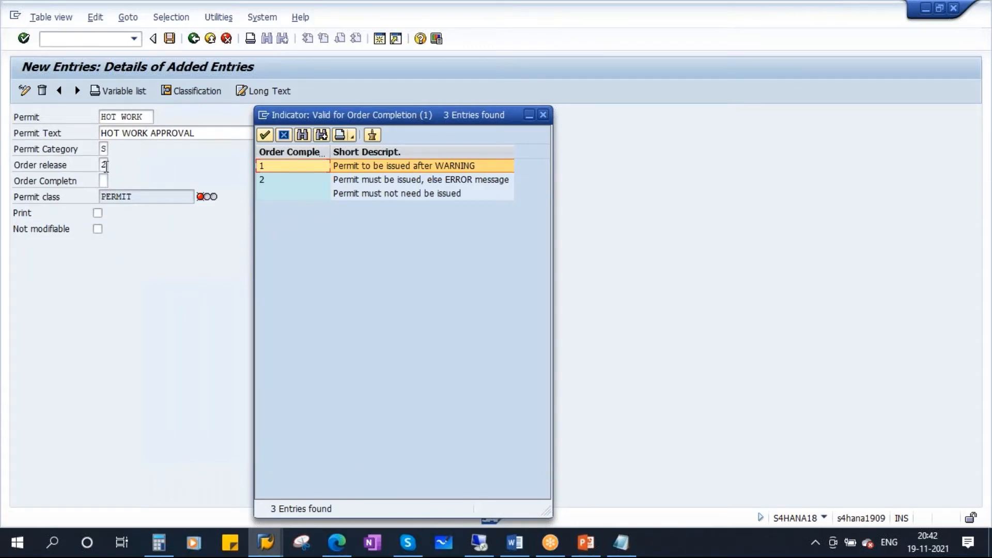
{"action": "double_click", "coordinate": [289, 192]}
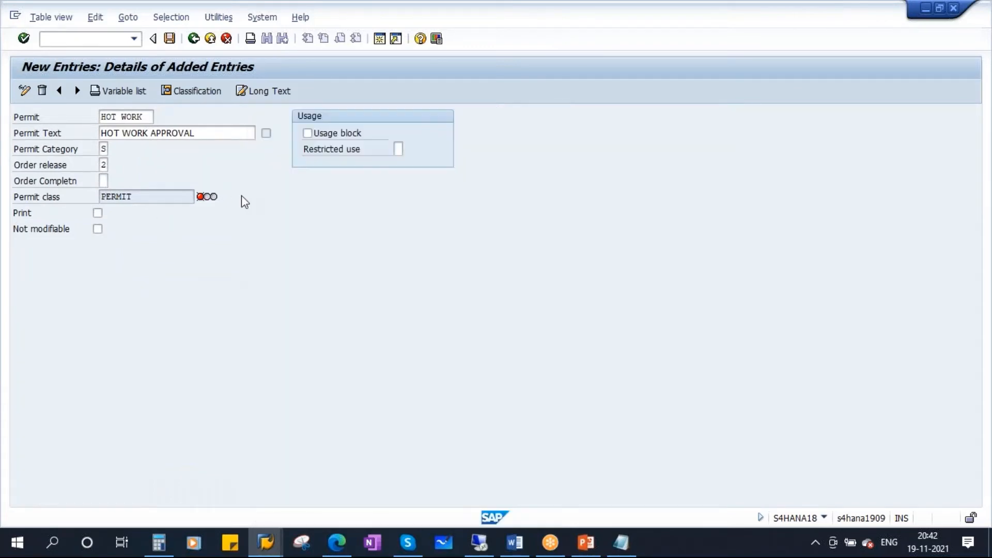
- Check the permit class against the Types of Permits slide in PowerPoint and return to the SAP permit entry
{"action": "double_click", "coordinate": [141, 198]}
{"action": "left_click", "coordinate": [587, 542]}
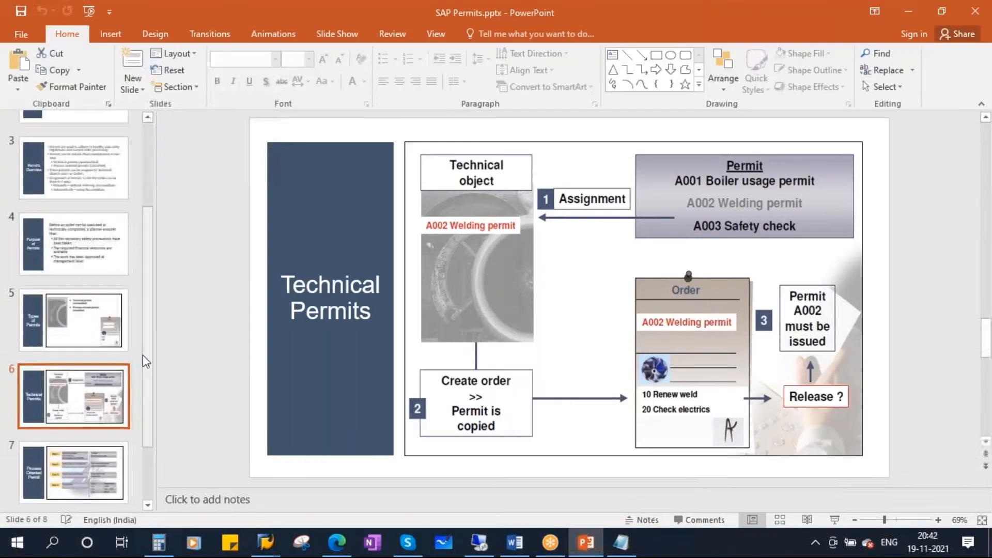
{"action": "left_click", "coordinate": [77, 321]}
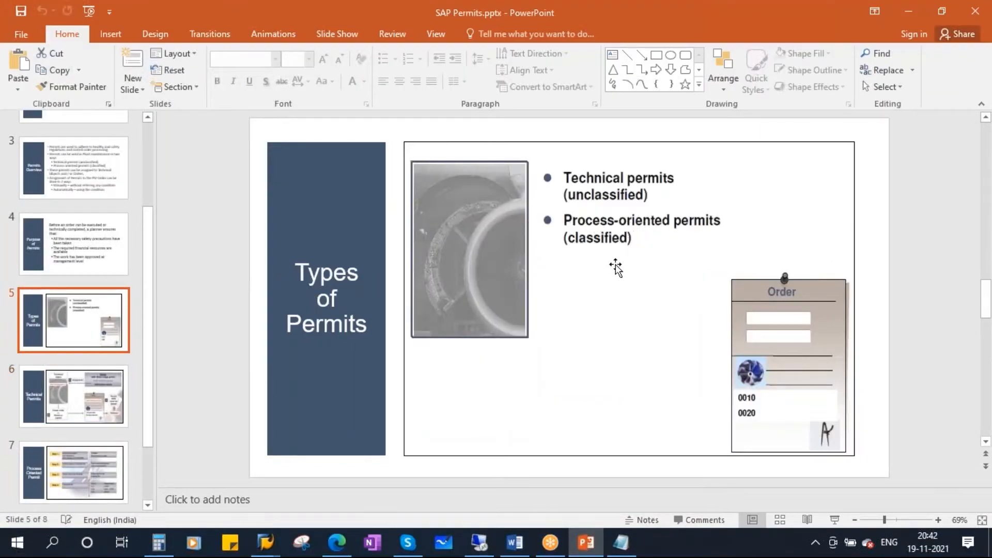
{"action": "key", "text": "alt+Tab"}
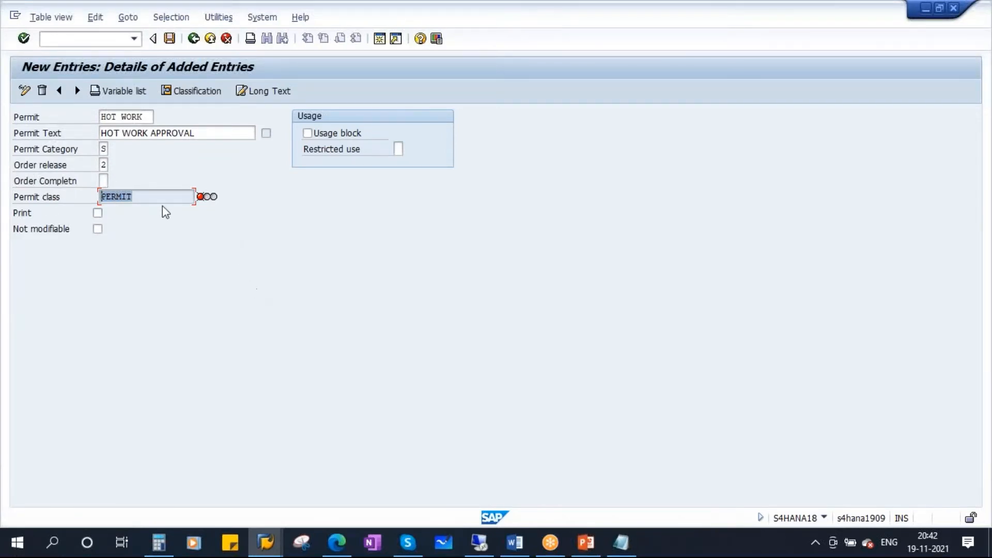
- Enable Print and Not modifiable, correct the permit name to HOTWORK, and save the entry
{"action": "left_click", "coordinate": [97, 213]}
{"action": "left_click", "coordinate": [98, 229]}
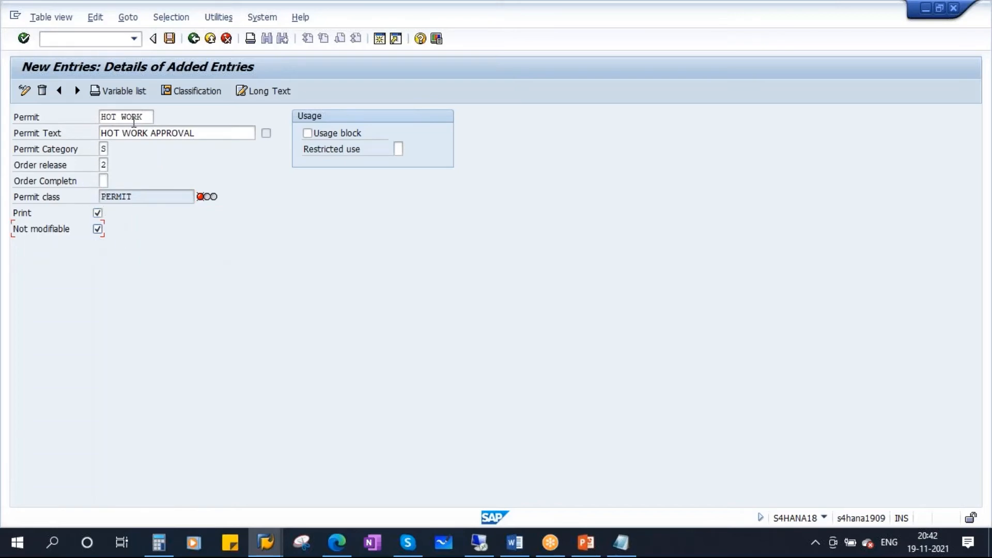
{"action": "left_click", "coordinate": [118, 116]}
{"action": "key", "text": "BackSpace"}
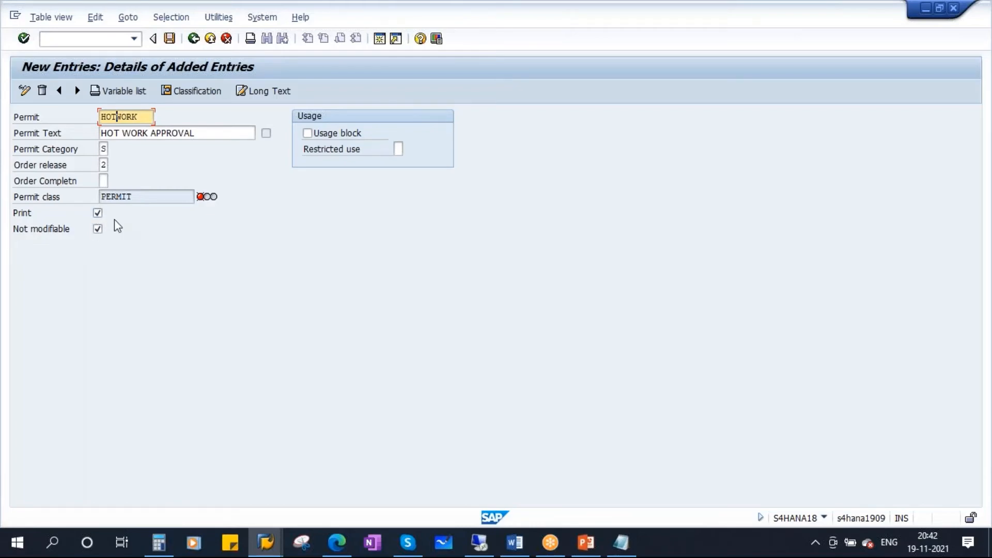
{"action": "left_click", "coordinate": [170, 38]}
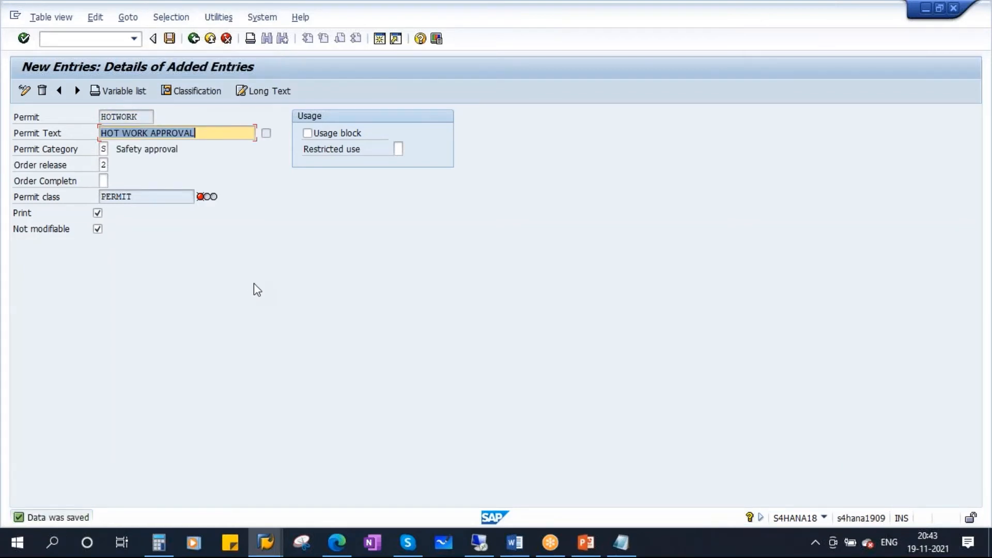
- Return to the permits overview and start a new entry with the permit name WORKPERMIT
{"action": "left_click", "coordinate": [194, 38]}
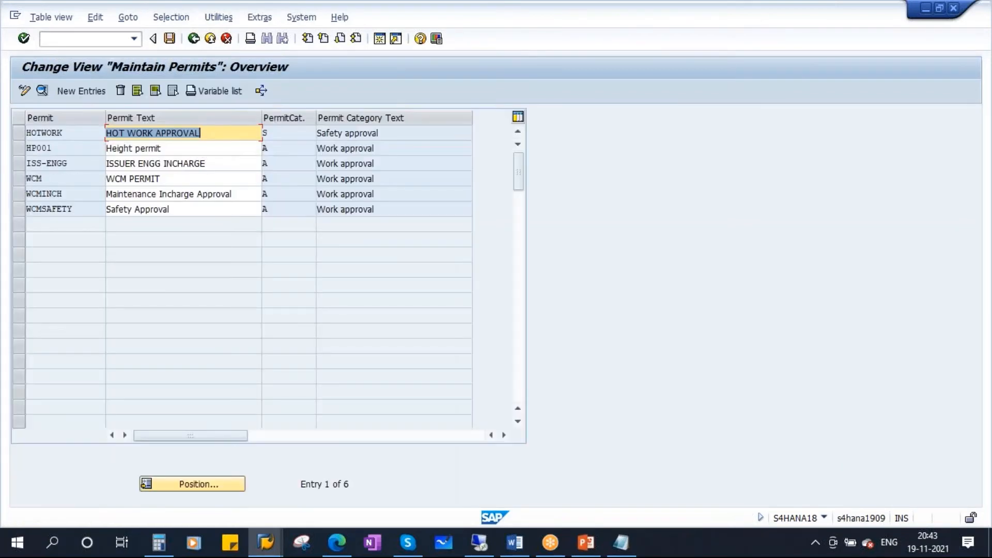
{"action": "double_click", "coordinate": [61, 133]}
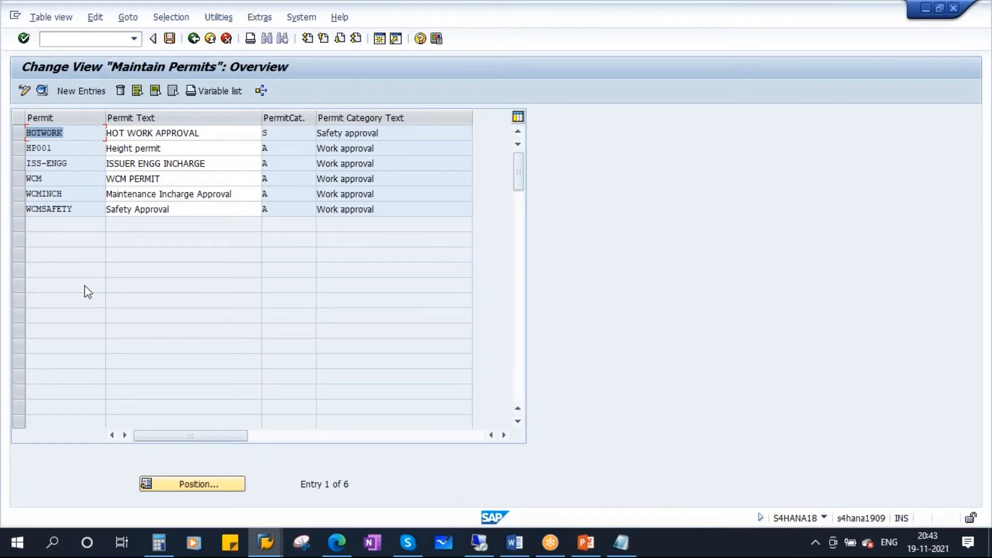
{"action": "left_click", "coordinate": [72, 93]}
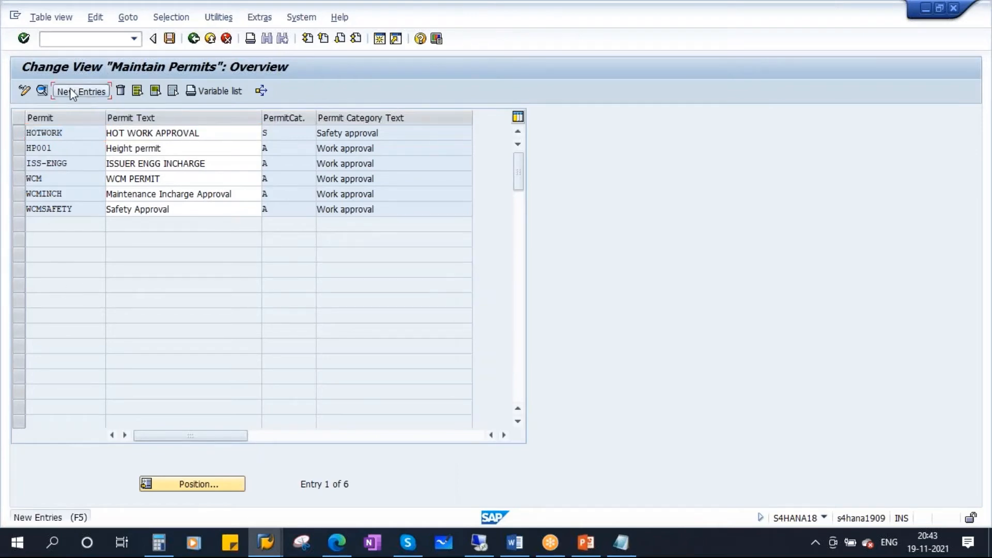
{"action": "left_click", "coordinate": [127, 117]}
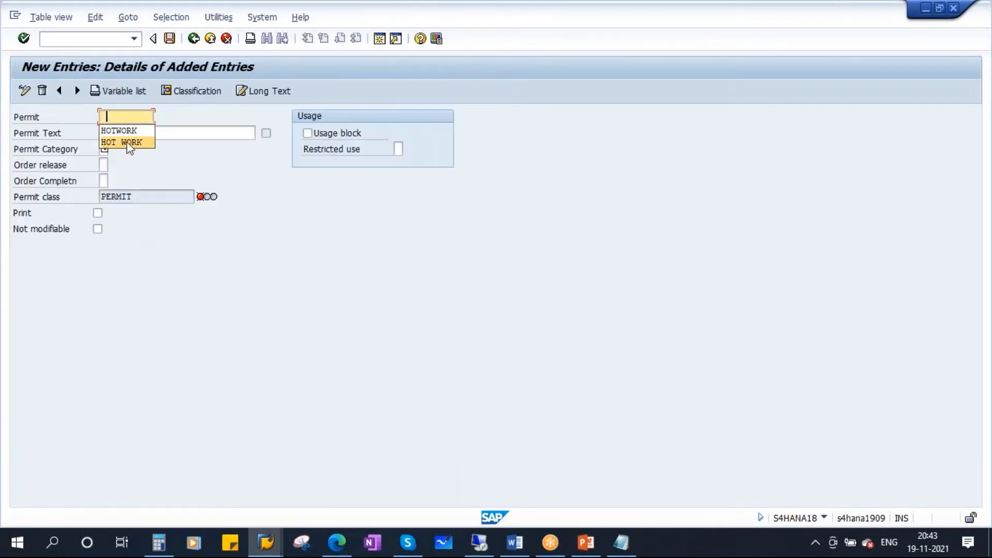
{"action": "left_click", "coordinate": [115, 114]}
{"action": "type", "text": "WORKP"}
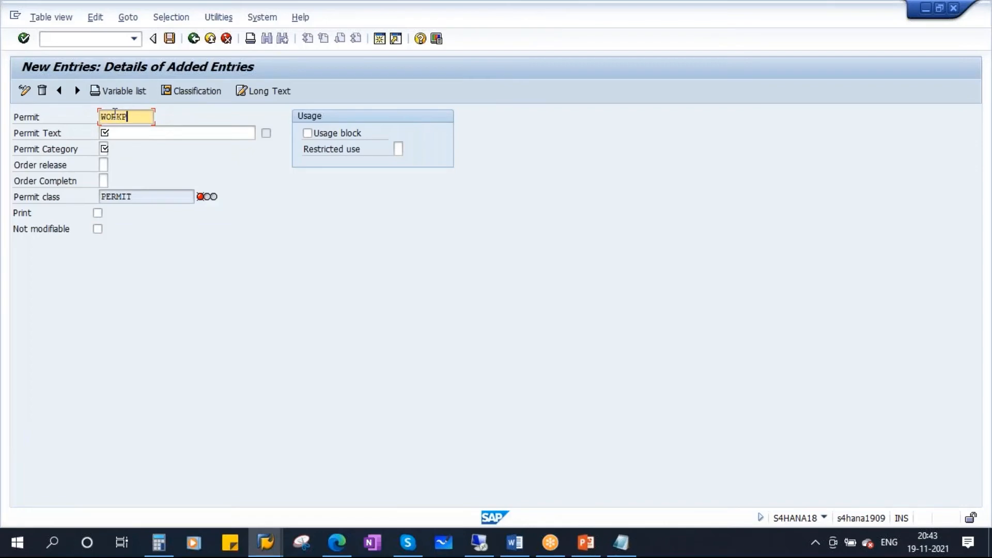
{"action": "type", "text": "ERMIT"}
- Enter NORMAL WORK APPROVAL as the permit text, reusing the earlier HOT WORK APPROVAL text
{"action": "left_click", "coordinate": [120, 133]}
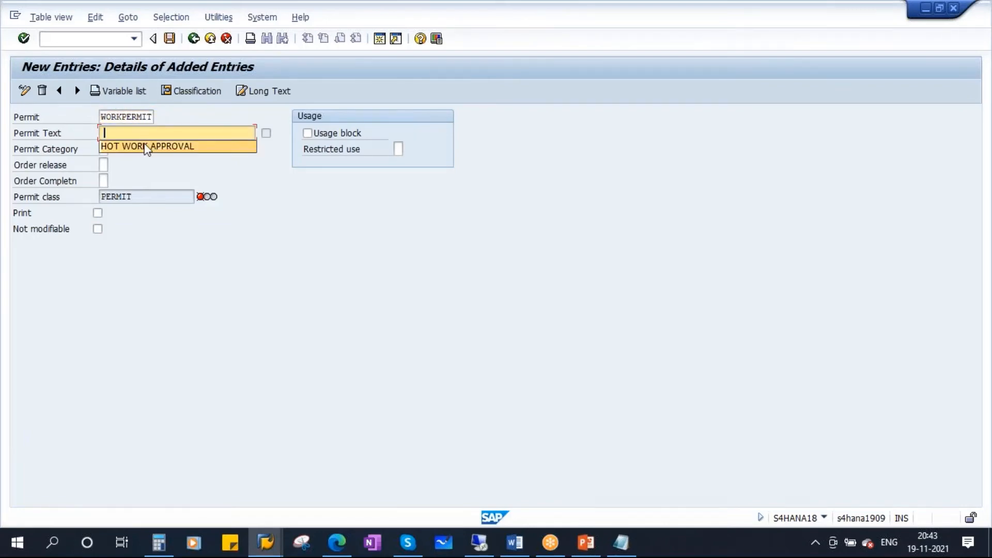
{"action": "left_click", "coordinate": [117, 143]}
{"action": "key", "text": "ctrl+Left"}
{"action": "key", "text": "ctrl+Left"}
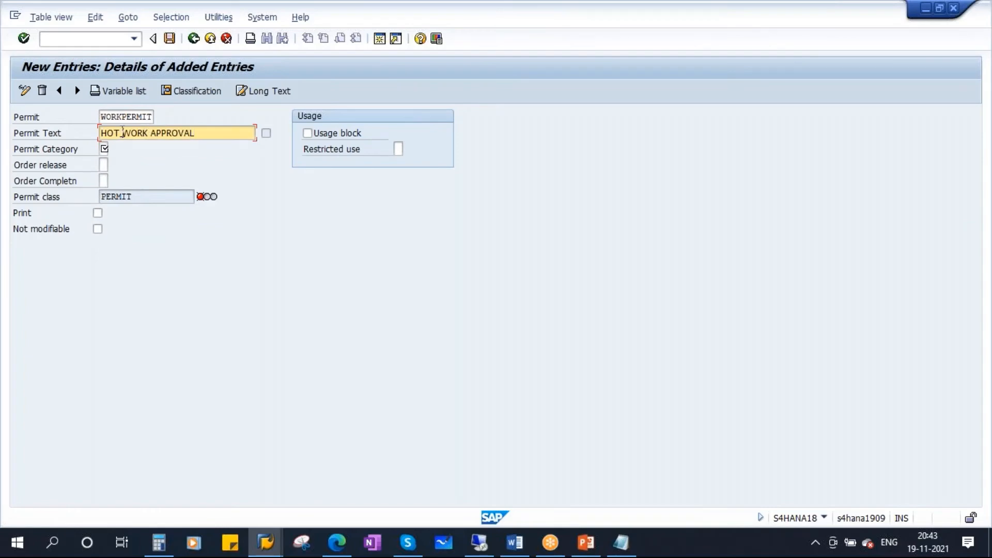
{"action": "key", "text": "BackSpace"}
{"action": "key", "text": "BackSpace"}
{"action": "key", "text": "BackSpace"}
{"action": "key", "text": "BackSpace"}
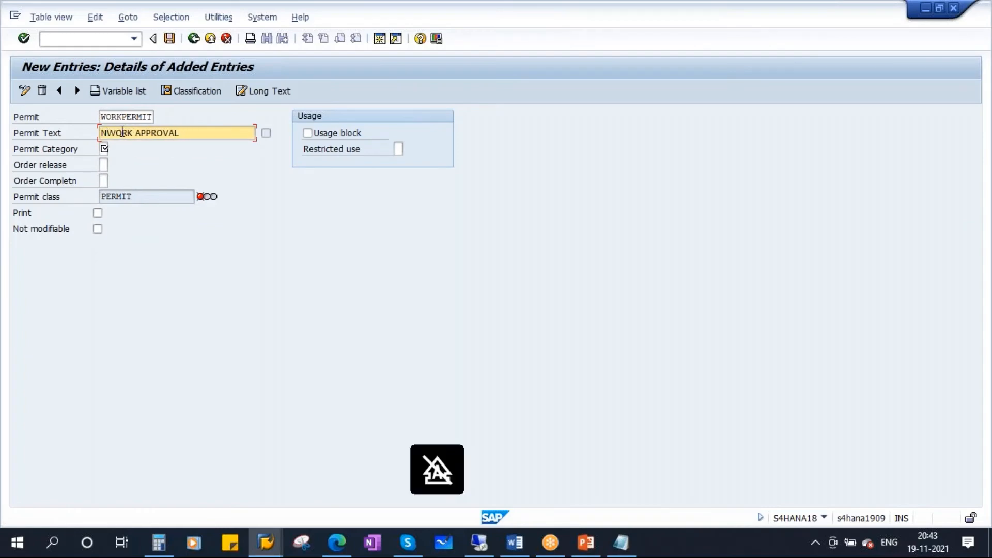
{"action": "type", "text": "Norm"}
{"action": "key", "text": "BackSpace"}
{"action": "key", "text": "BackSpace"}
{"action": "key", "text": "BackSpace"}
{"action": "key", "text": "BackSpace"}
{"action": "type", "text": "NORMAL"}
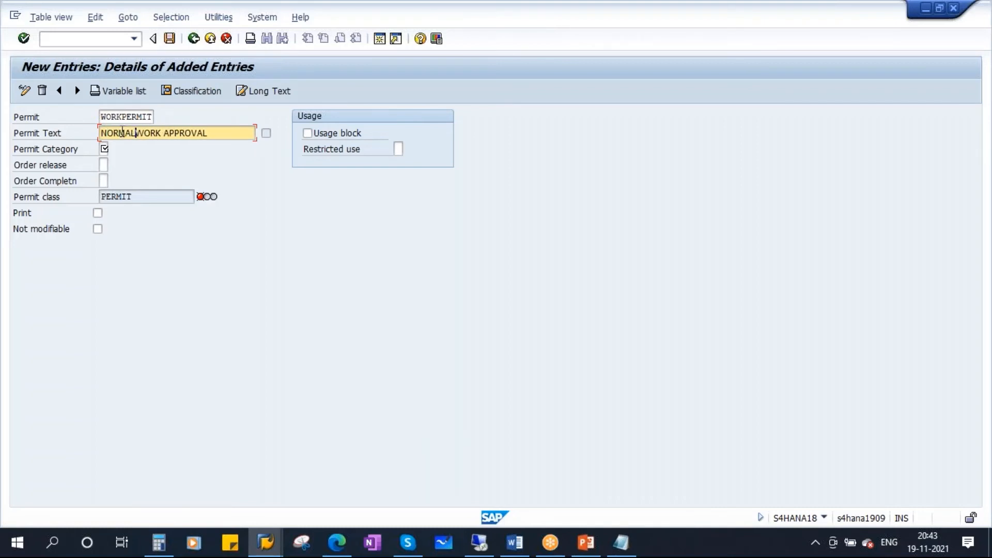
- Set the permit category to A, Work approval, and the order release indicator to 2, Permit must be issued, else ERROR message
{"action": "left_click", "coordinate": [103, 150]}
{"action": "key", "text": "F4"}
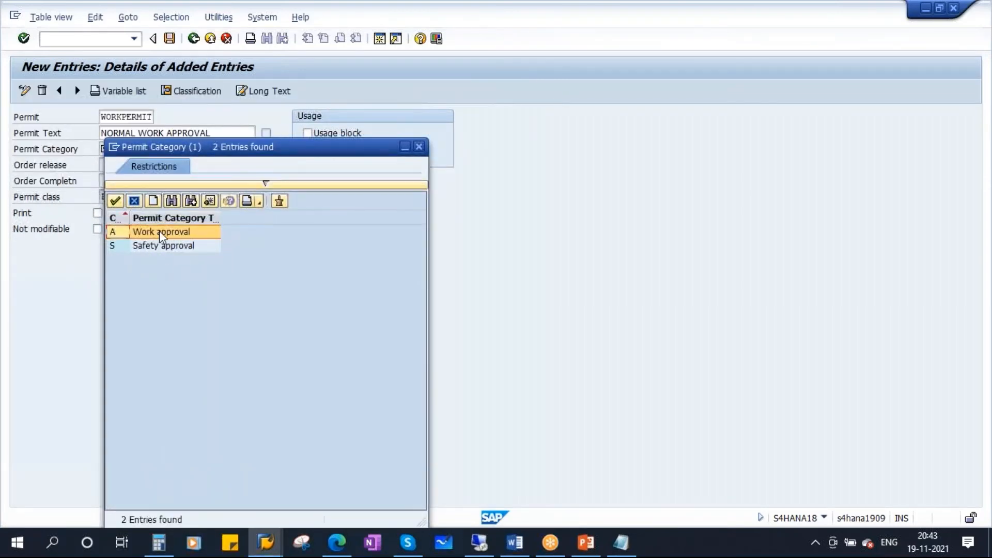
{"action": "double_click", "coordinate": [159, 231]}
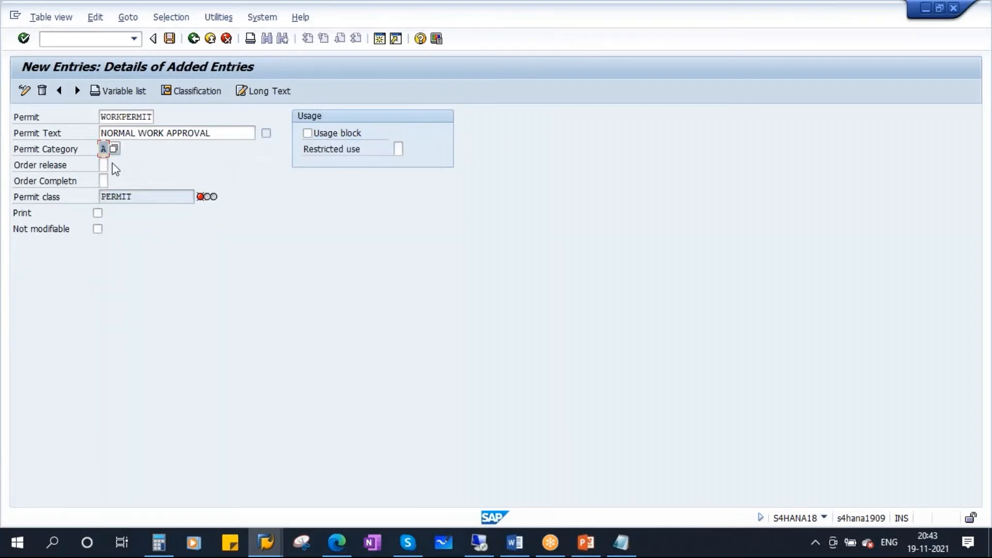
{"action": "left_click", "coordinate": [112, 165]}
{"action": "key", "text": "F4"}
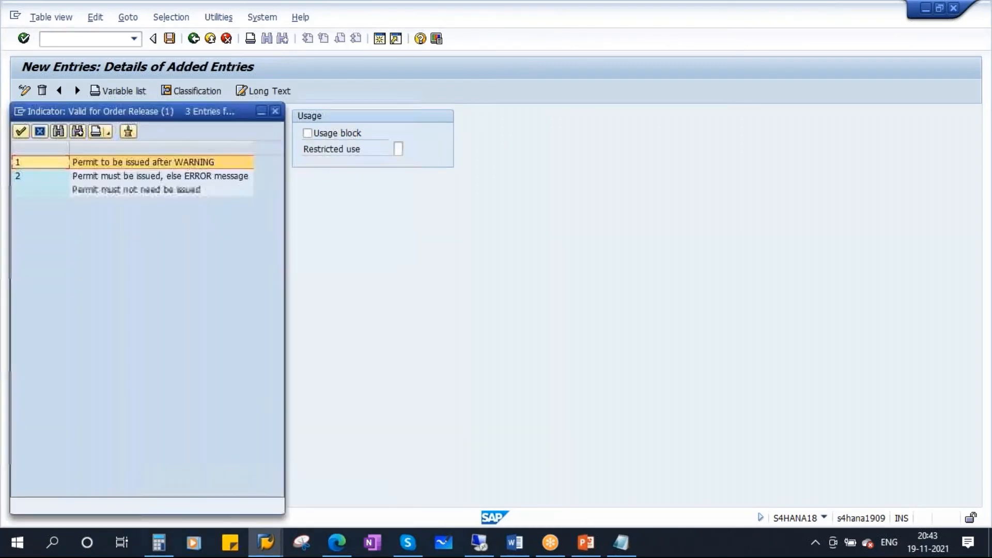
{"action": "left_click_drag", "start_coordinate": [173, 111], "coordinate": [506, 118]}
{"action": "left_click", "coordinate": [494, 187]}
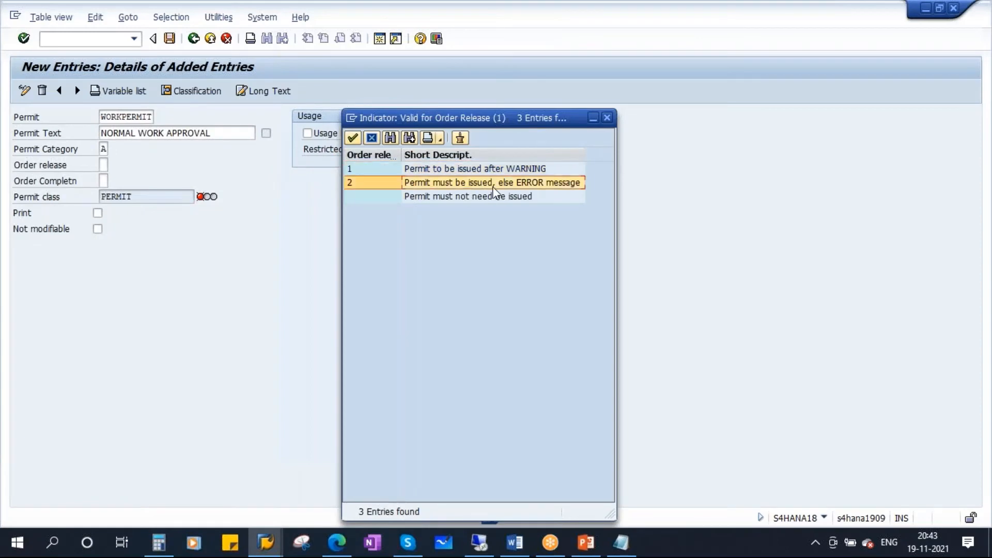
{"action": "double_click", "coordinate": [425, 185]}
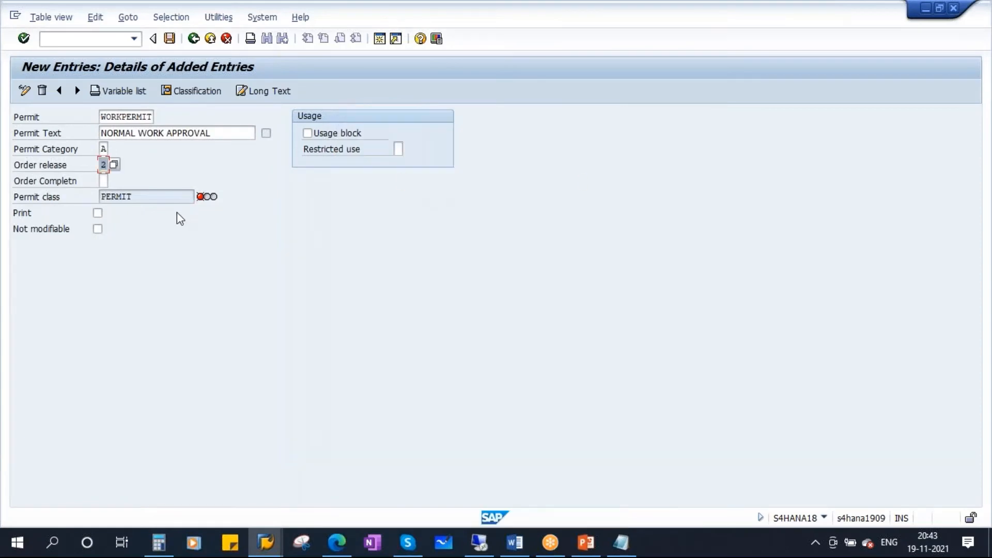
- Leave order completion blank, enable Print and Not modifiable for WORKPERMIT, and save the entry
{"action": "left_click", "coordinate": [103, 180]}
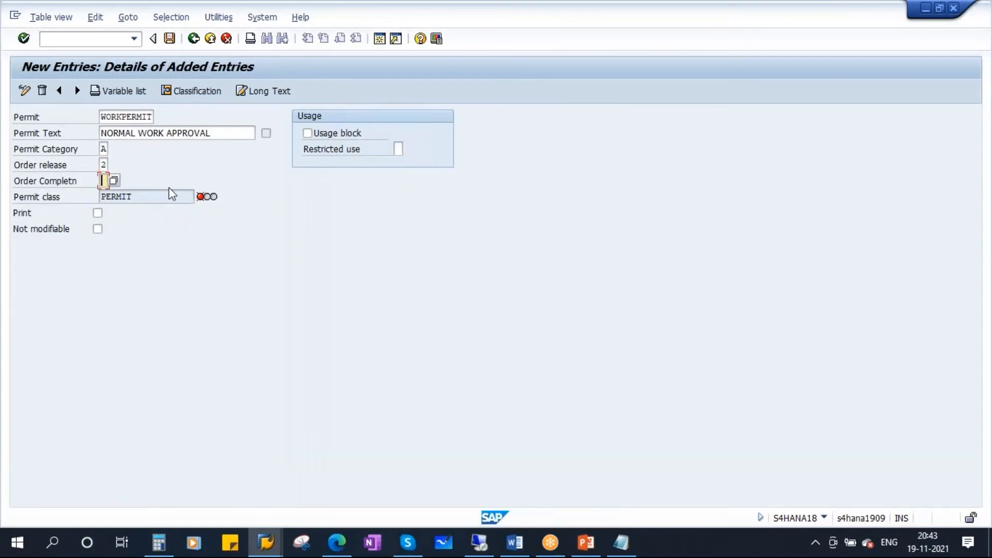
{"action": "left_click", "coordinate": [97, 213]}
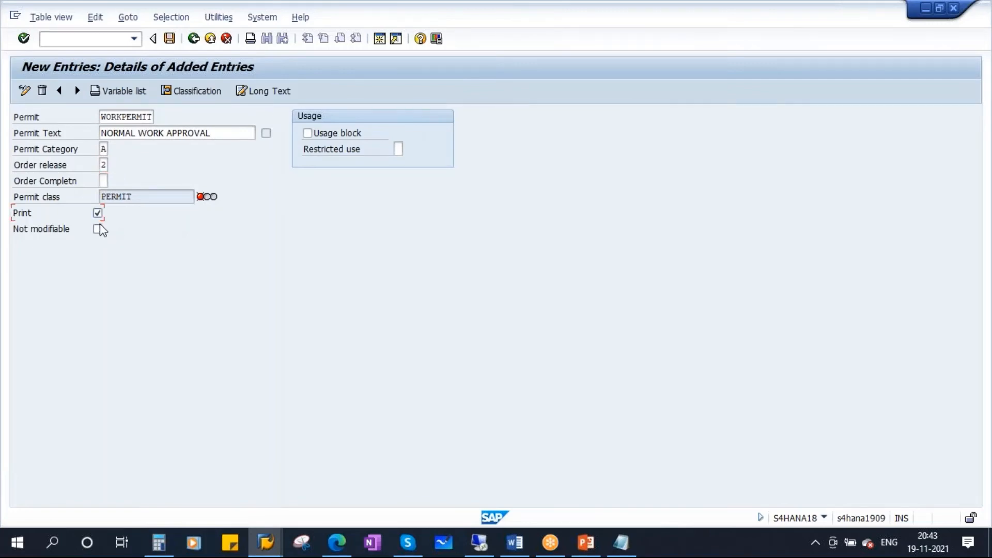
{"action": "left_click", "coordinate": [97, 228]}
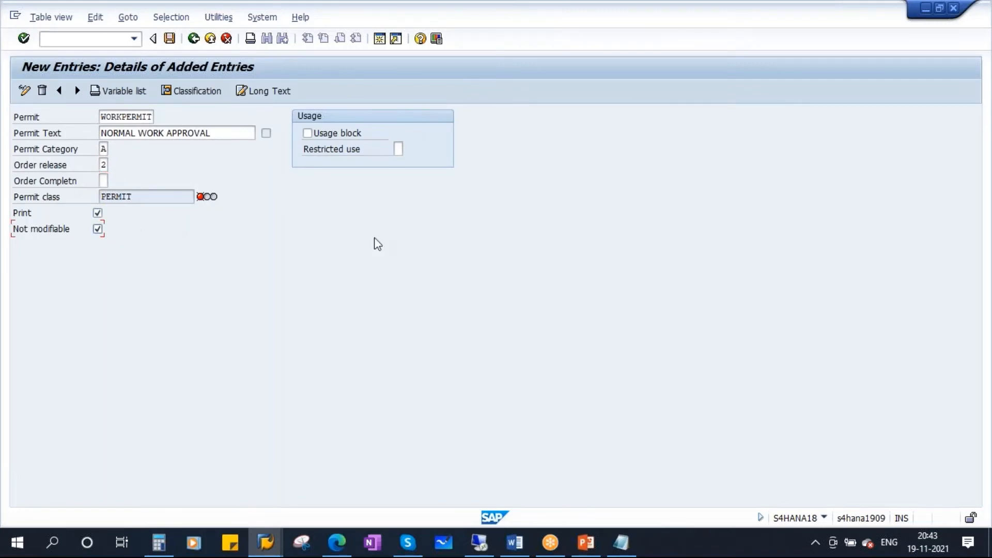
{"action": "left_click", "coordinate": [170, 38]}
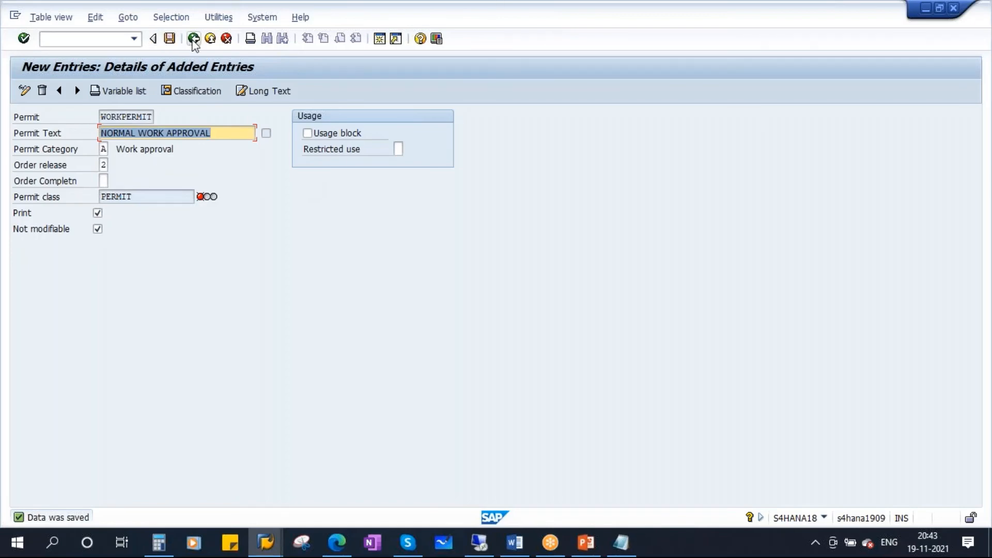
- Return to the permits overview and mark the HOTWORK and WORKPERMIT entries in the list
{"action": "left_click", "coordinate": [193, 38]}
{"action": "scroll", "coordinate": [386, 228], "scroll_direction": "up", "scroll_amount": 2}
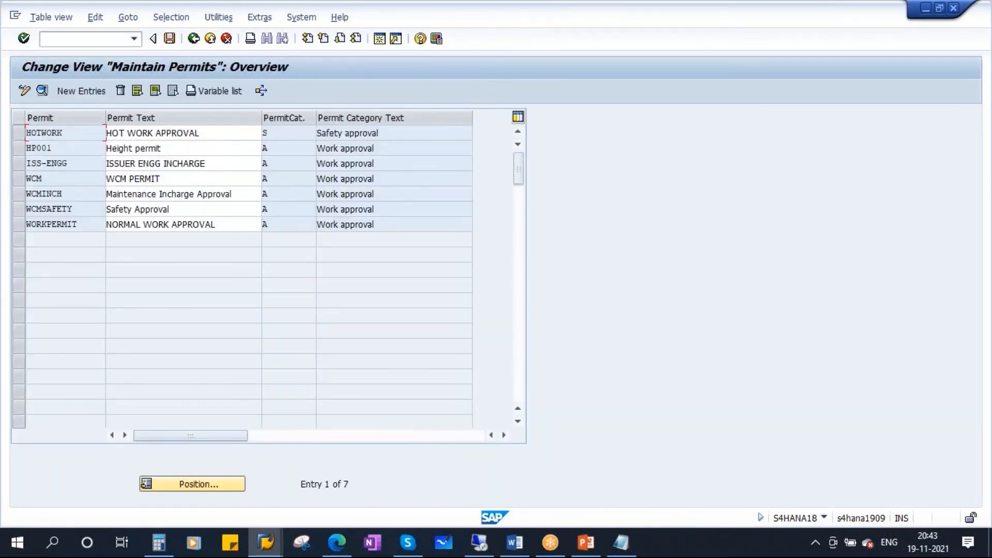
{"action": "left_click", "coordinate": [17, 134]}
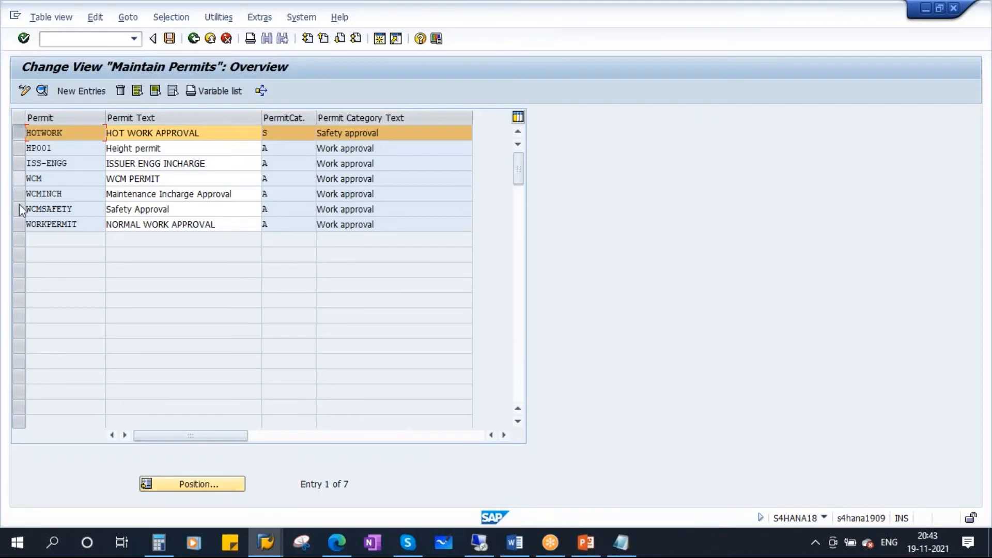
{"action": "left_click", "coordinate": [17, 224]}
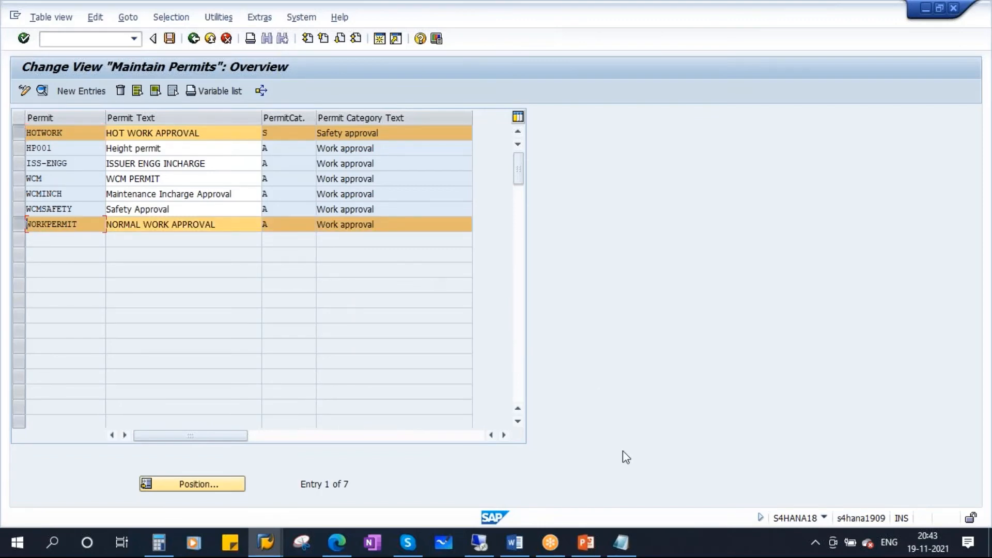
- Switch to PowerPoint to review the Technical Permits slide, and return to the SAP Easy Access window
{"action": "left_click", "coordinate": [586, 542]}
{"action": "scroll", "coordinate": [511, 232], "scroll_direction": "down", "scroll_amount": 1}
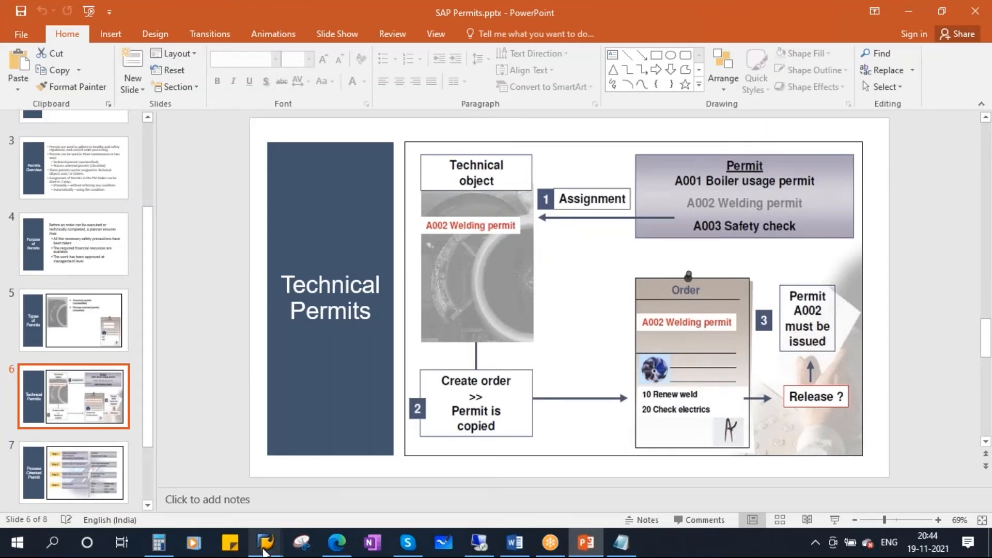
{"action": "mouse_move", "coordinate": [265, 543]}
{"action": "left_click", "coordinate": [306, 470]}
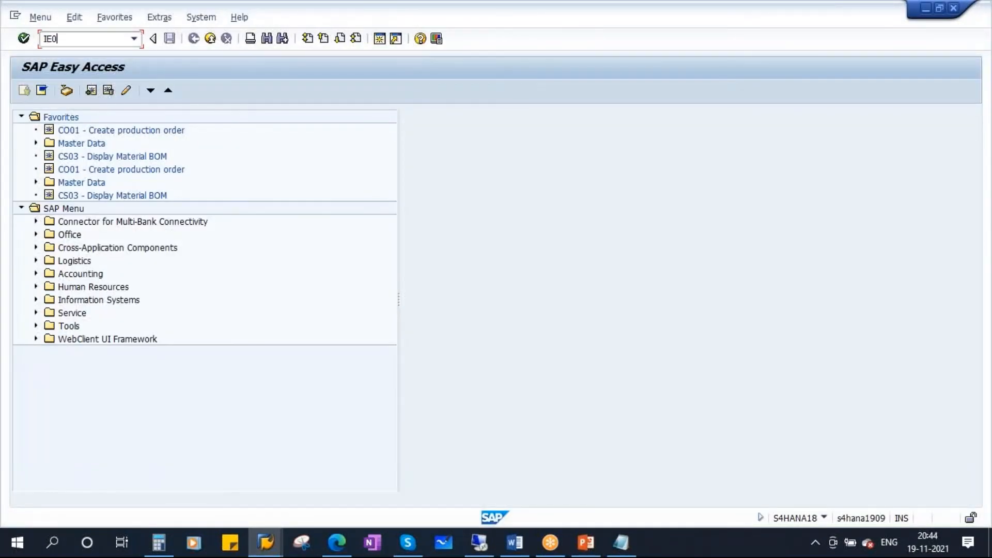
- Open equipment 10000268 in Change Equipment and bring up its permit assignment
{"action": "key", "text": "Return"}
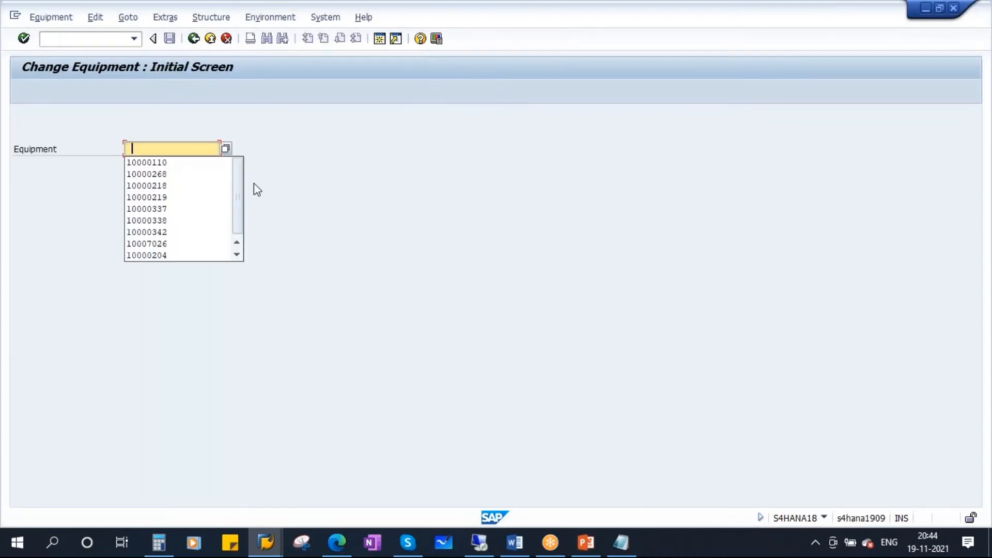
{"action": "left_click", "coordinate": [157, 174]}
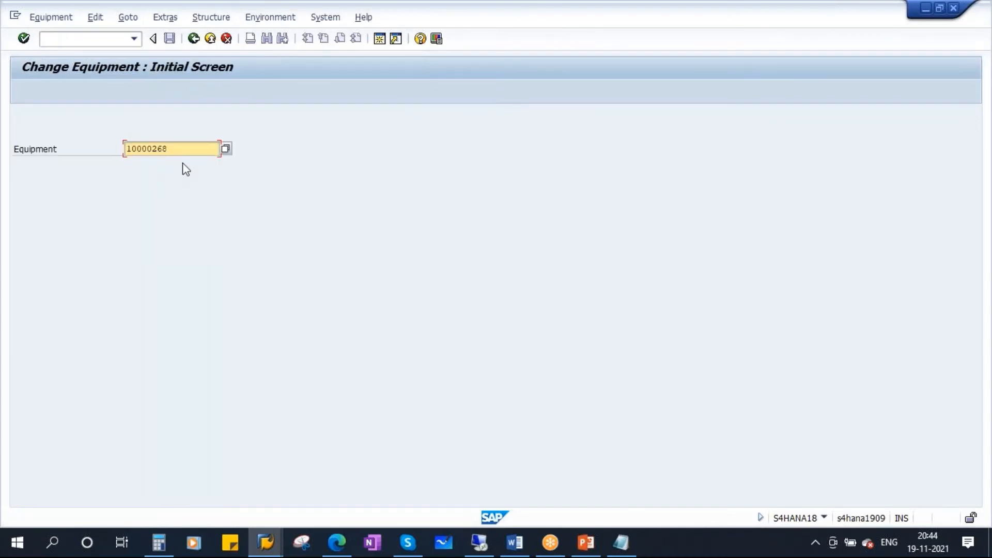
{"action": "key", "text": "Return"}
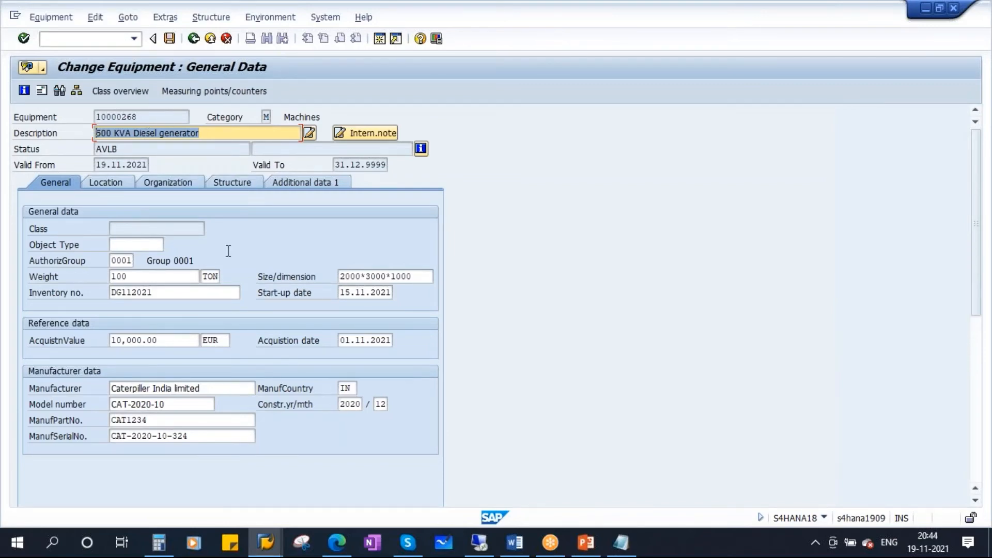
{"action": "left_click", "coordinate": [127, 18]}
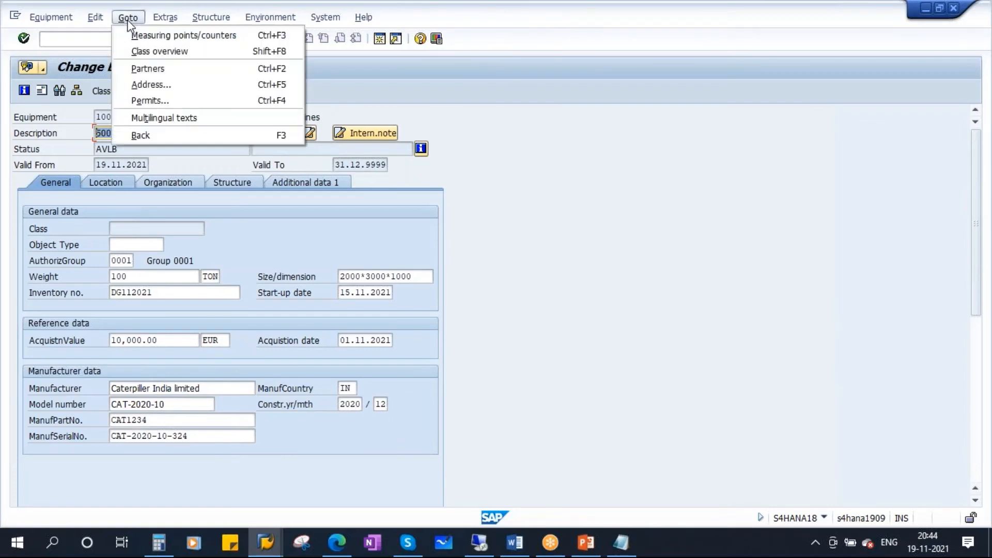
{"action": "left_click", "coordinate": [189, 102]}
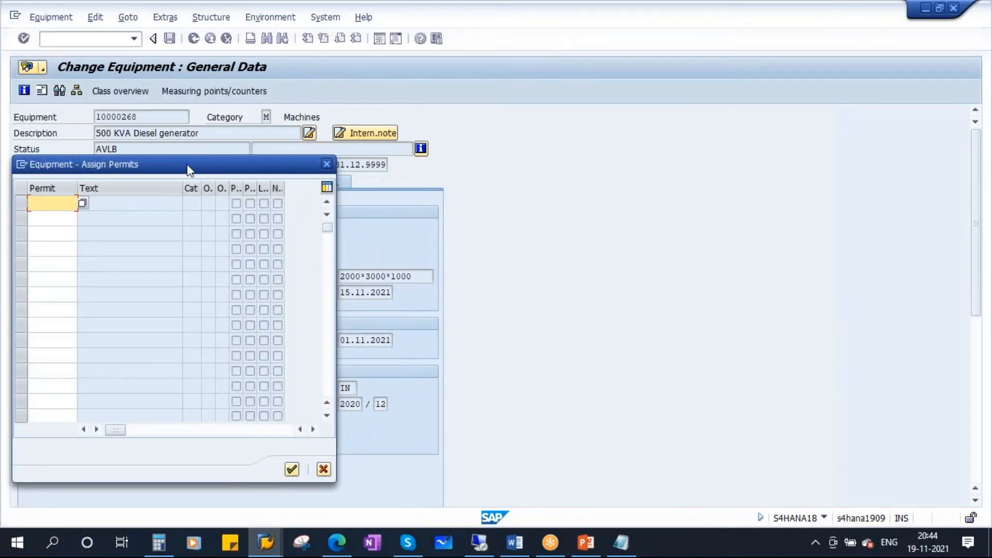
{"action": "left_click_drag", "start_coordinate": [188, 170], "coordinate": [315, 156]}
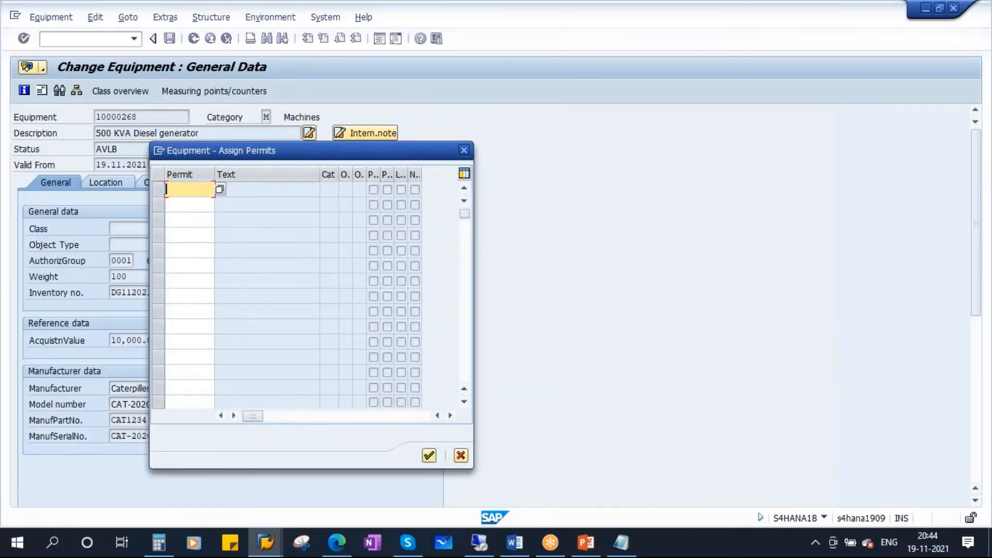
- Assign the HOTWORK and WORKPERMIT permits to the equipment with Proposal enabled for both, and confirm the assignment
{"action": "left_click", "coordinate": [220, 189]}
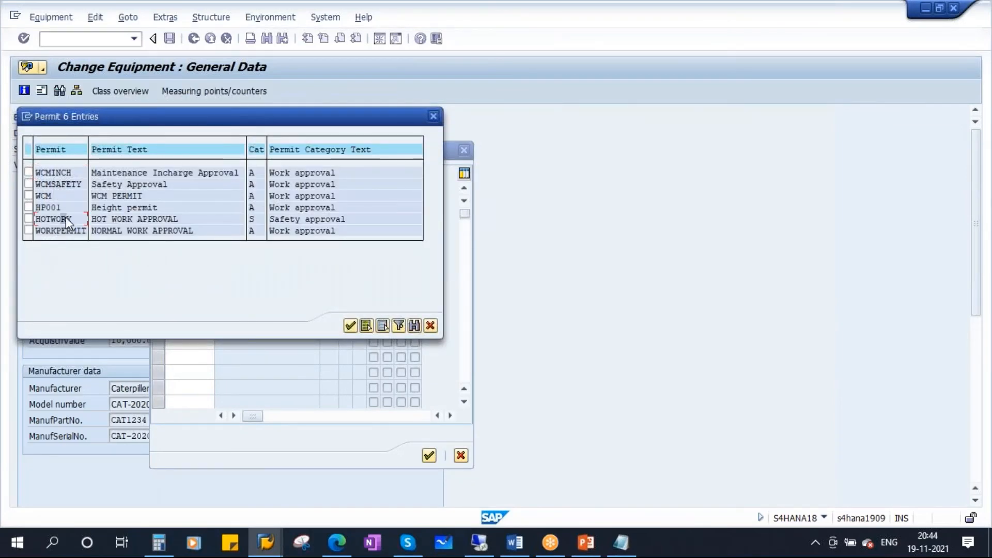
{"action": "left_click", "coordinate": [60, 231]}
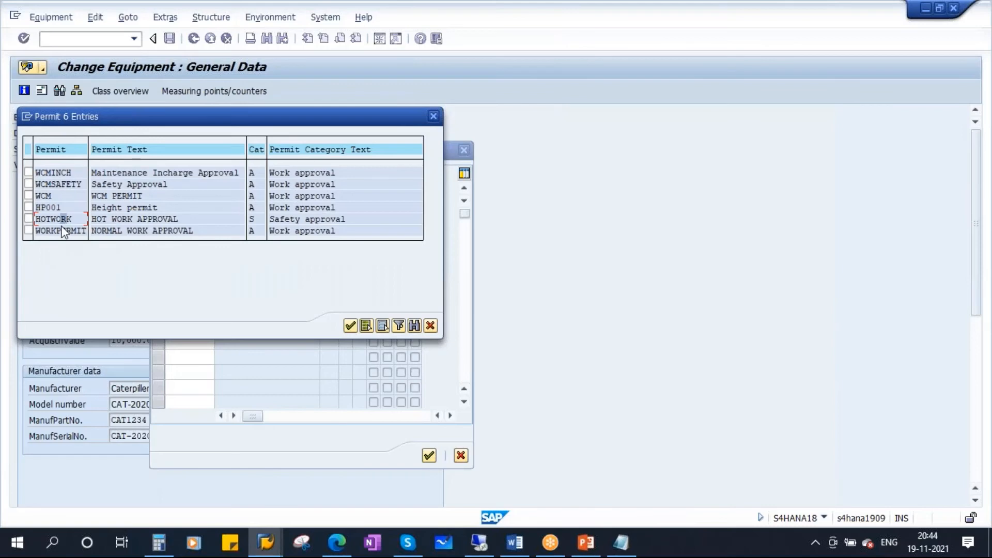
{"action": "left_click", "coordinate": [28, 218]}
{"action": "left_click", "coordinate": [28, 231]}
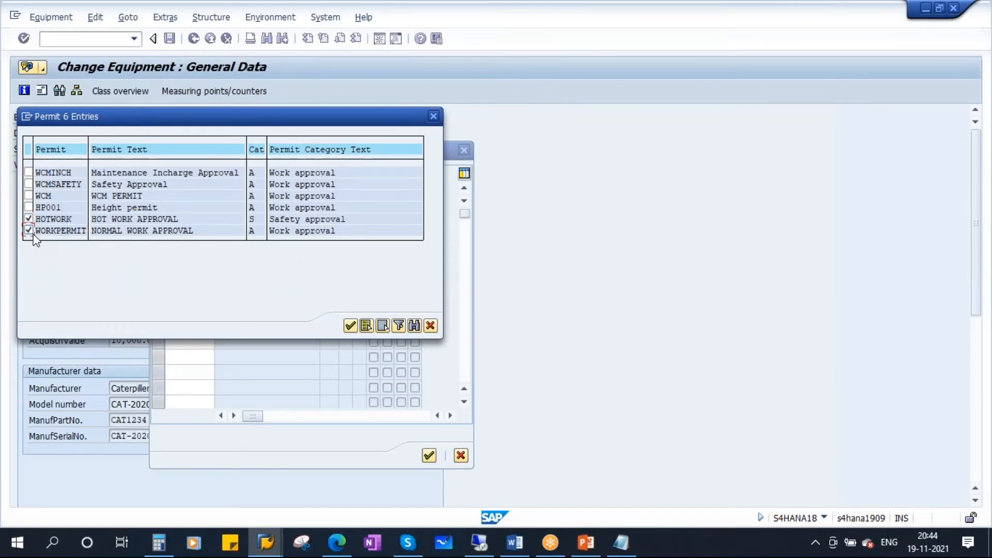
{"action": "left_click", "coordinate": [351, 326]}
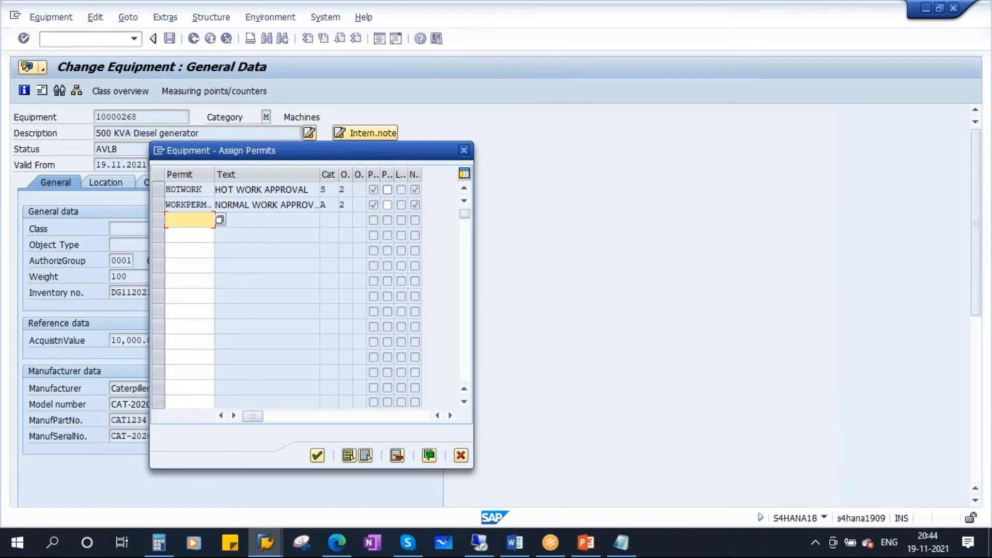
{"action": "left_click", "coordinate": [387, 190]}
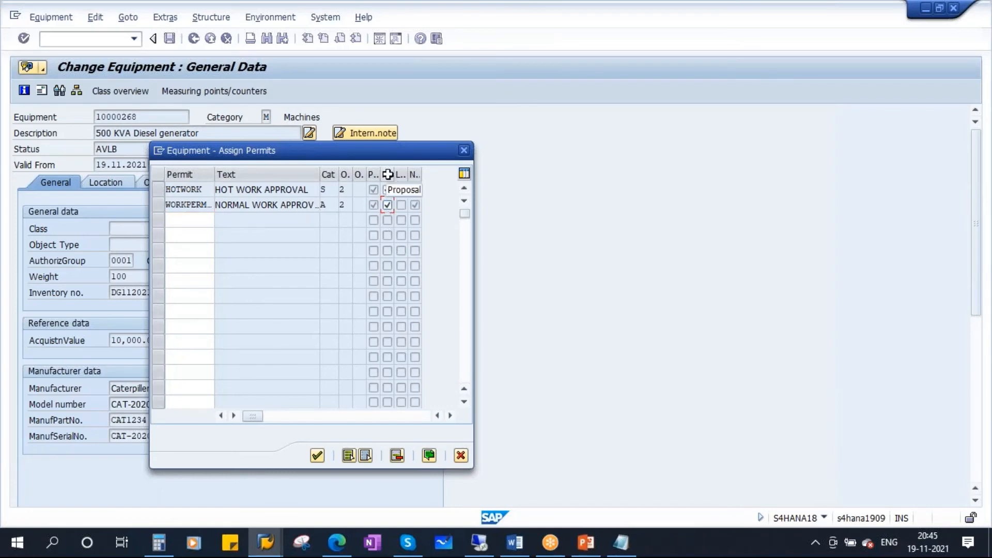
{"action": "left_click", "coordinate": [318, 455]}
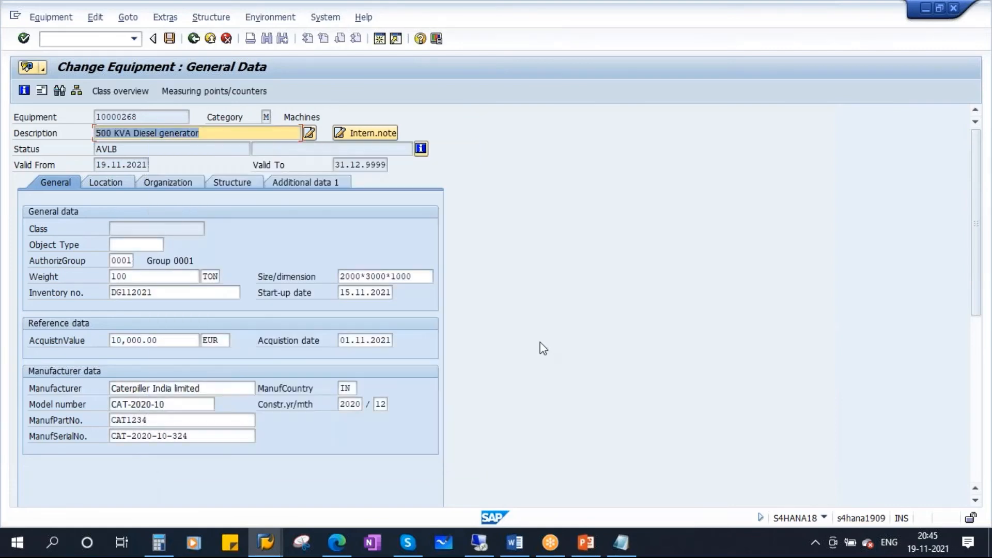
- Save the equipment with its permit assignment, check the Technical Permits slide in PowerPoint, and return to the Change Equipment window in SAP
{"action": "left_click", "coordinate": [169, 39]}
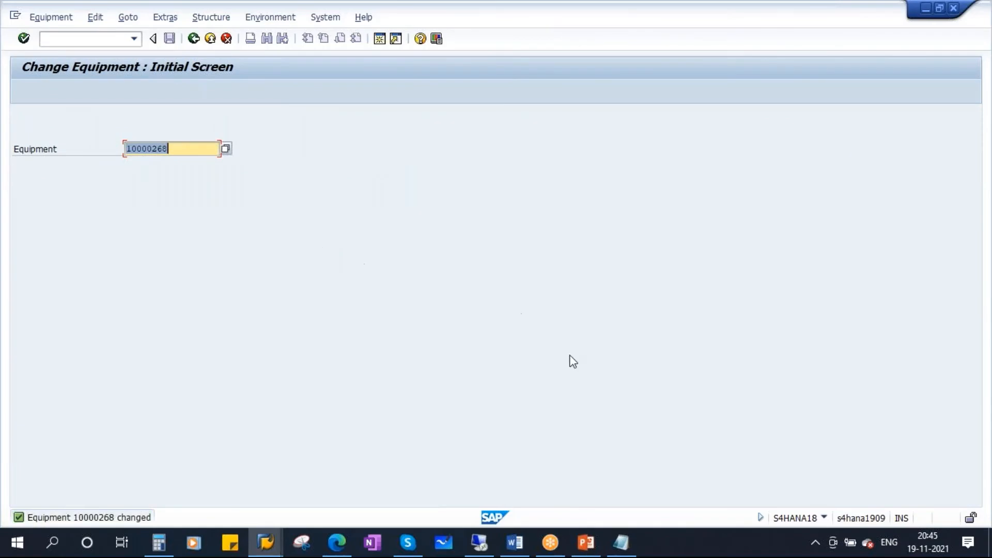
{"action": "left_click", "coordinate": [588, 544]}
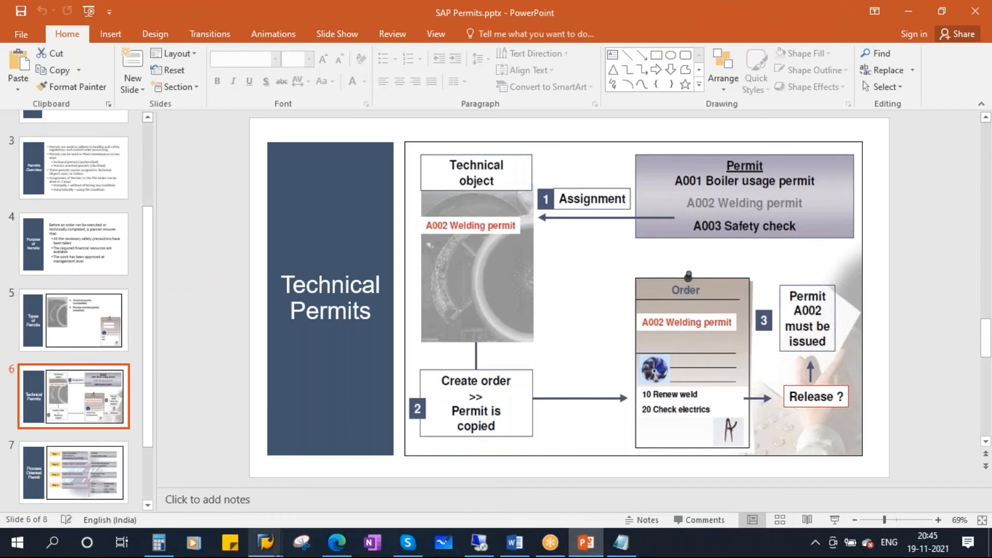
{"action": "mouse_move", "coordinate": [273, 553]}
{"action": "left_click", "coordinate": [370, 468]}
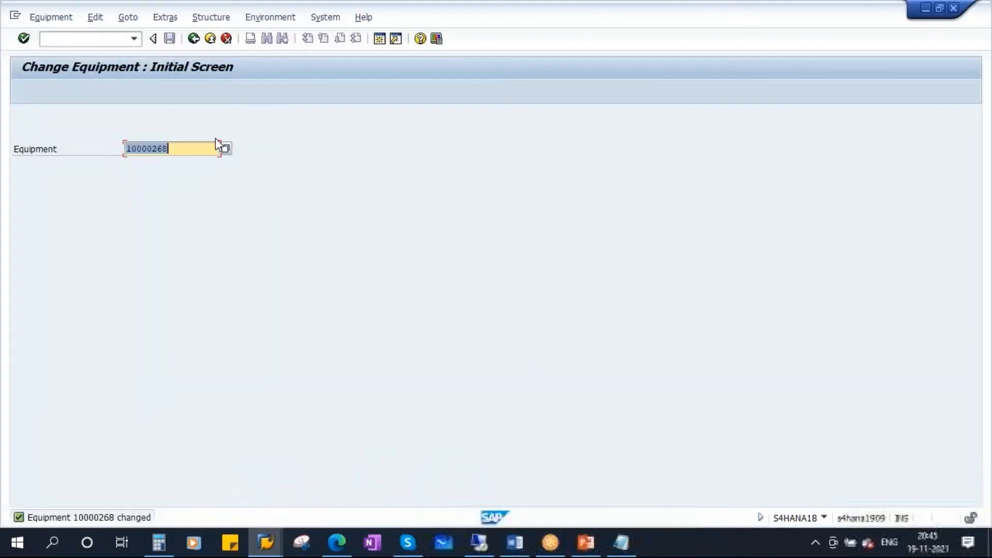
- Copy equipment number 10000268, leave Change Equipment, and start transaction IW31 to create an order
{"action": "left_click", "coordinate": [257, 287]}
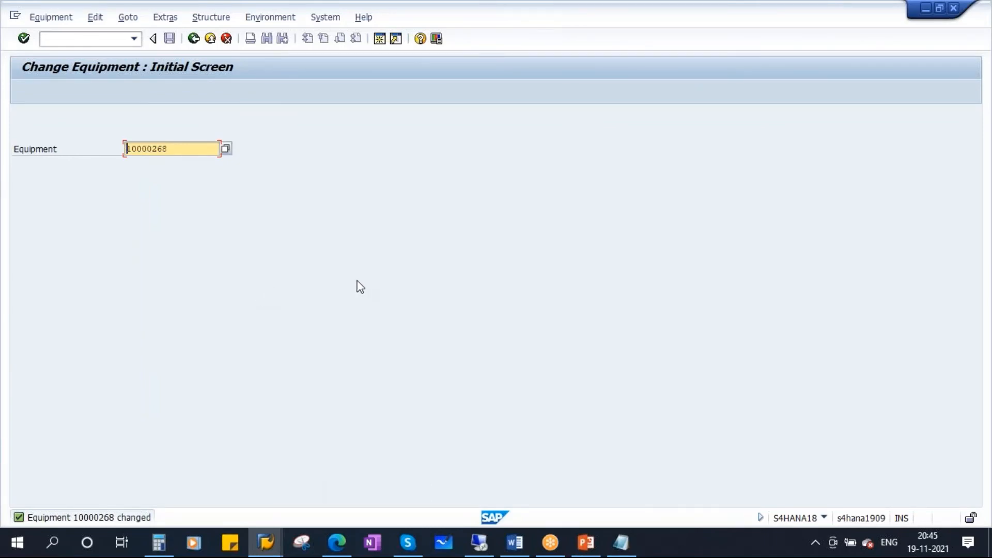
{"action": "left_click_drag", "start_coordinate": [166, 150], "coordinate": [57, 154]}
{"action": "left_click", "coordinate": [194, 38]}
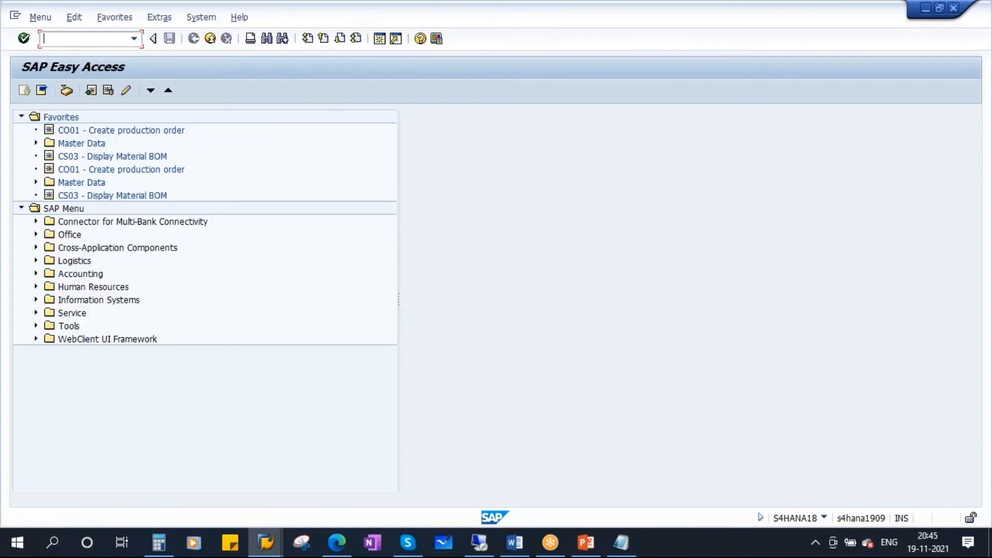
{"action": "type", "text": "IW31"}
{"action": "key", "text": "Return"}
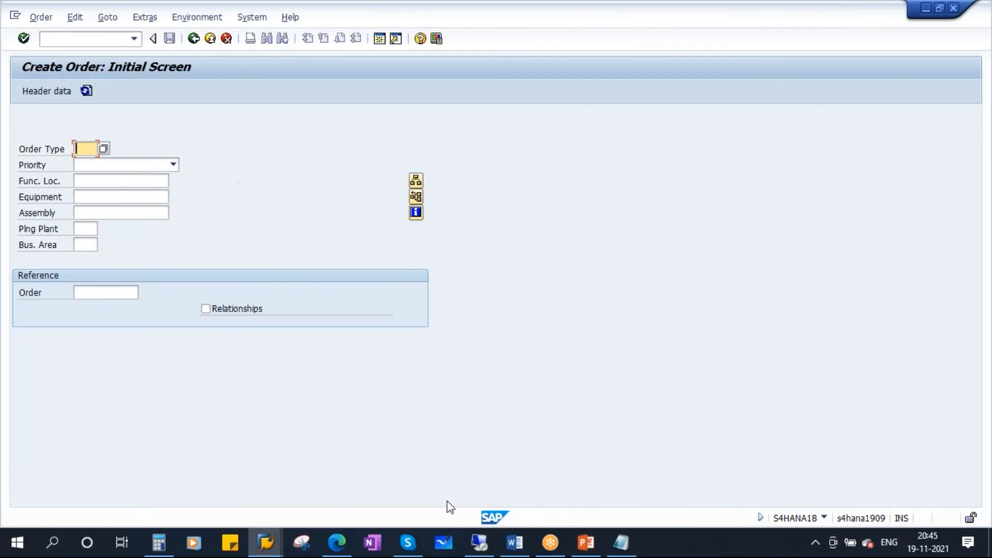
- Switch to Word to check the Master Data and maintenance topics in the course syllabus, and return to the Create Order window in SAP
{"action": "left_click", "coordinate": [515, 542]}
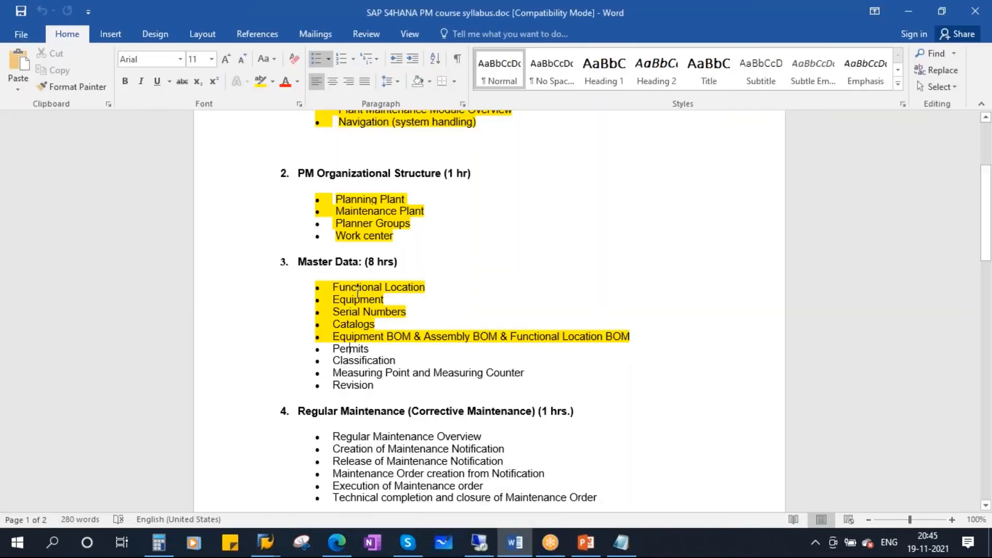
{"action": "scroll", "coordinate": [357, 292], "scroll_direction": "down", "scroll_amount": 4}
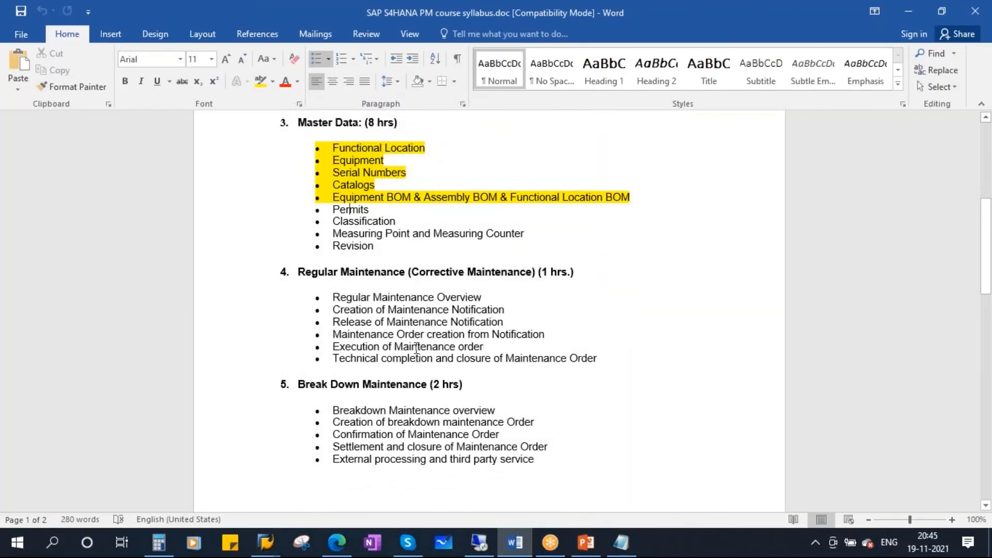
{"action": "left_click", "coordinate": [266, 542]}
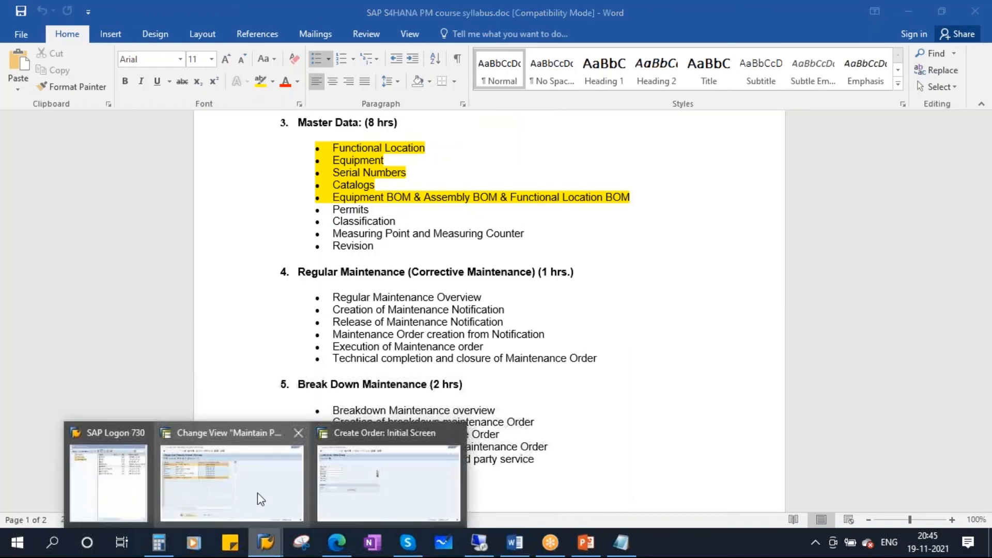
{"action": "left_click", "coordinate": [380, 465]}
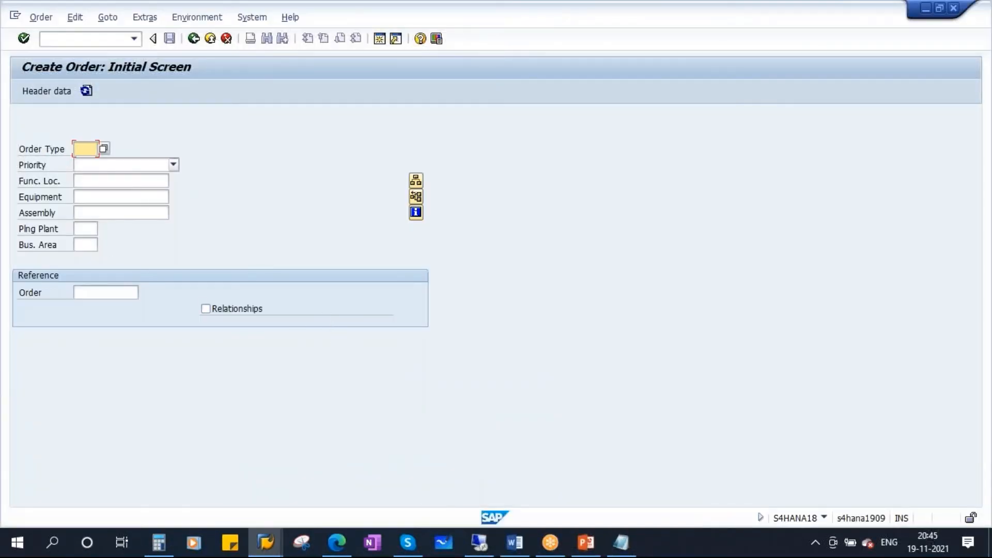
- Enter order type PM01 and equipment 10000268 for the new order, and proceed to its central header
{"action": "left_click", "coordinate": [92, 150]}
{"action": "left_click", "coordinate": [86, 164]}
{"action": "left_click", "coordinate": [89, 198]}
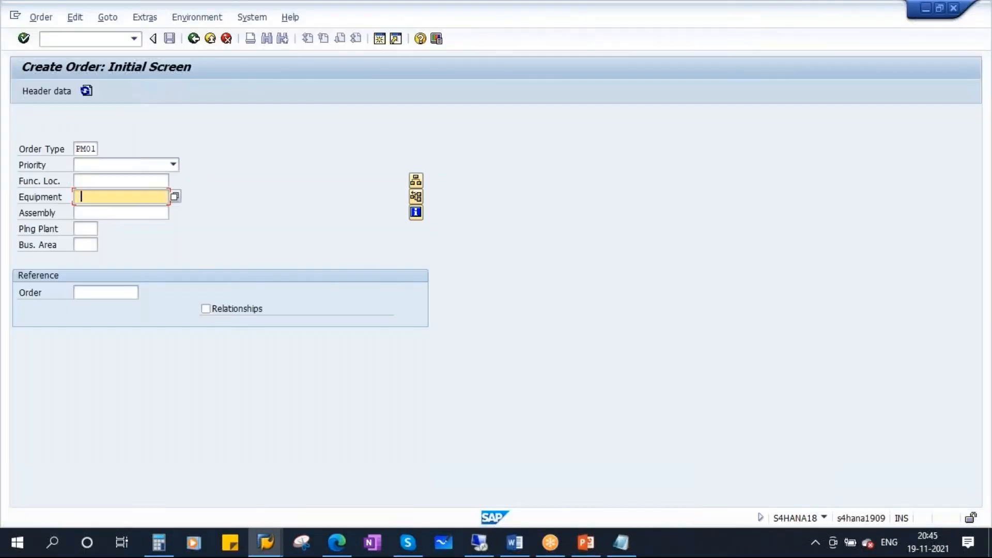
{"action": "left_click", "coordinate": [122, 197]}
{"action": "left_click", "coordinate": [123, 211]}
{"action": "left_click", "coordinate": [84, 229]}
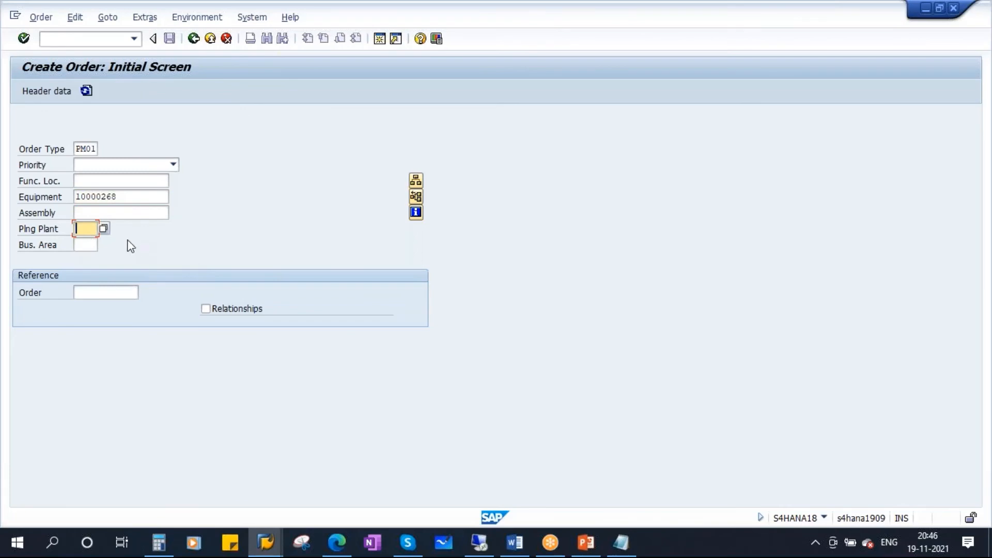
{"action": "left_click", "coordinate": [85, 241]}
{"action": "key", "text": "Return"}
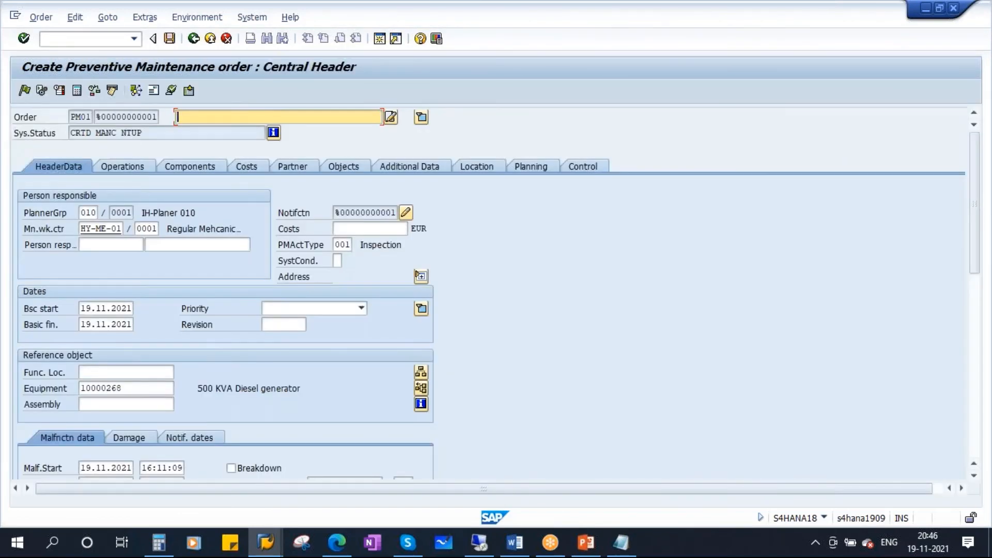
- Describe the order as "DG Not working" and set its priority to 3-Medium
{"action": "type", "text": "DG"}
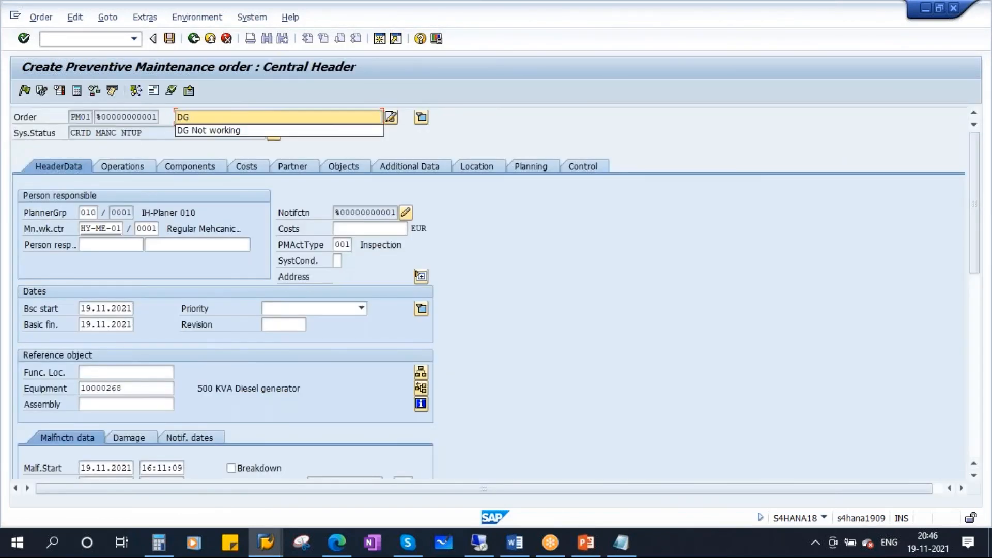
{"action": "left_click", "coordinate": [220, 130]}
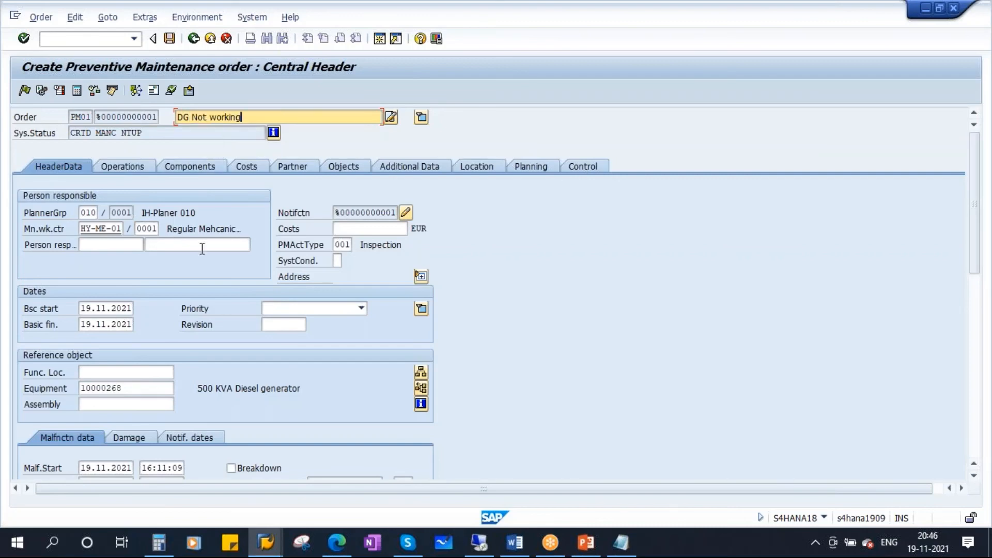
{"action": "left_click", "coordinate": [362, 310]}
{"action": "left_click", "coordinate": [308, 345]}
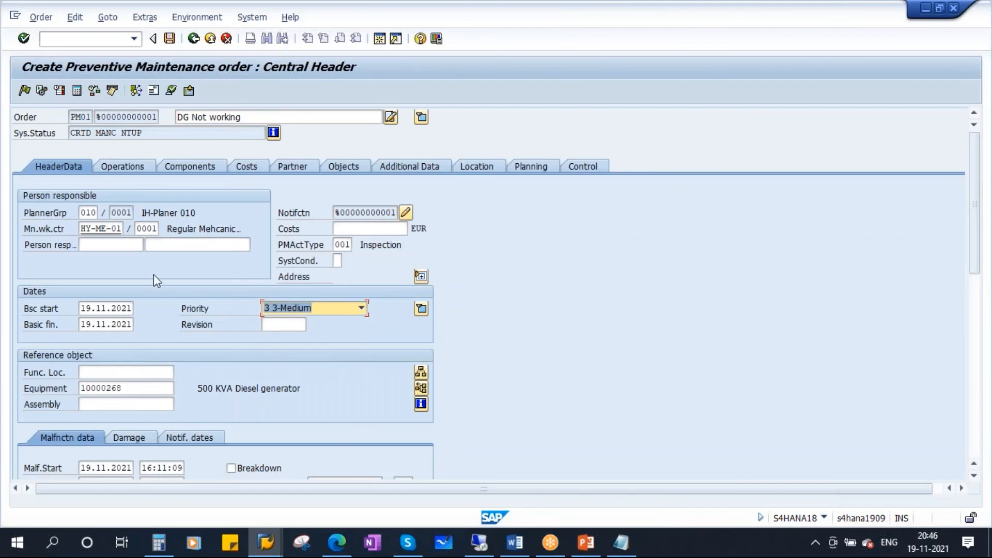
{"action": "scroll", "coordinate": [251, 370], "scroll_direction": "down", "scroll_amount": 1}
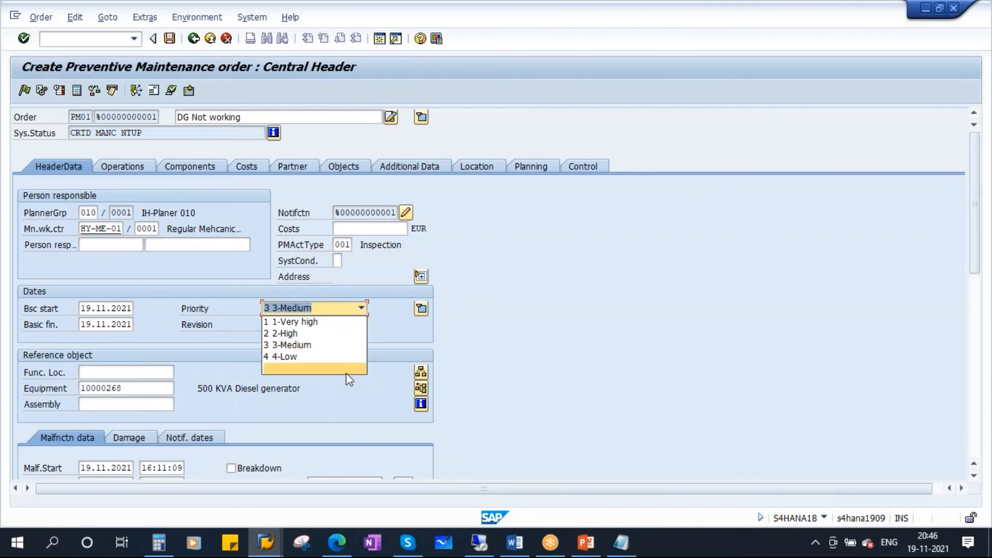
{"action": "left_click", "coordinate": [536, 372]}
{"action": "mouse_move", "coordinate": [978, 241]}
{"action": "left_mouse_down"}
{"action": "mouse_move", "coordinate": [976, 349]}
{"action": "mouse_move", "coordinate": [977, 241]}
{"action": "left_mouse_up"}
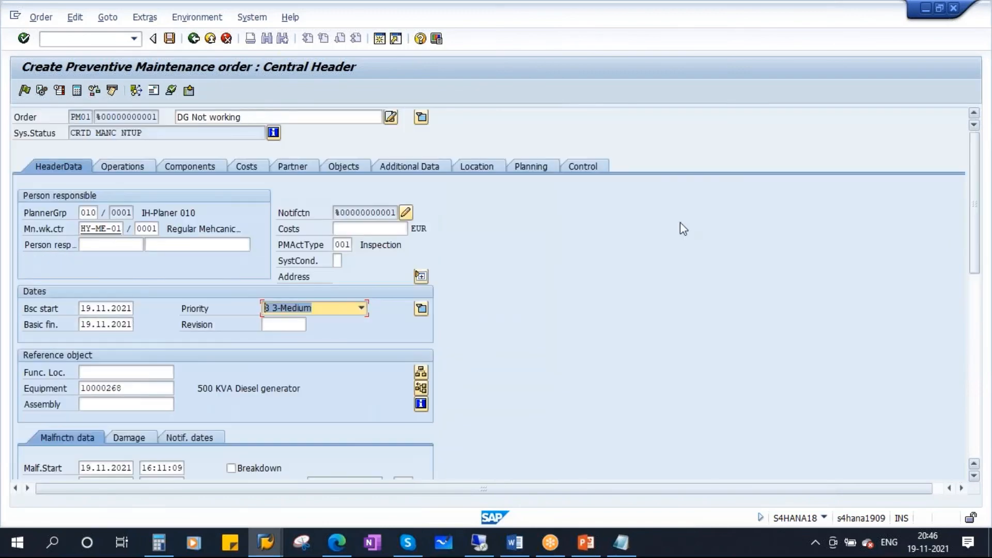
- Change the short text of operation 0010 in the order's operation overview to "Repair of DG"
{"action": "left_click", "coordinate": [133, 168]}
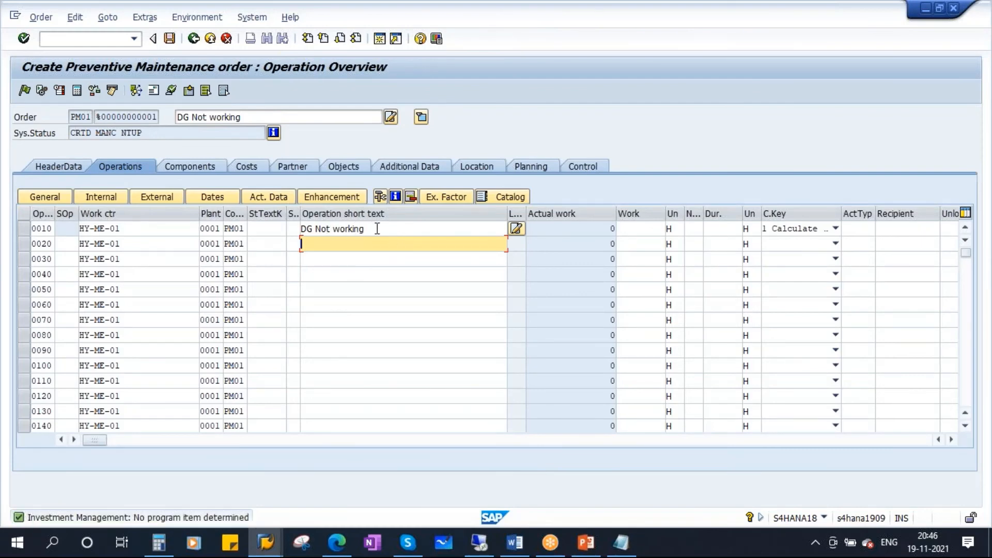
{"action": "left_click_drag", "start_coordinate": [376, 229], "coordinate": [245, 231]}
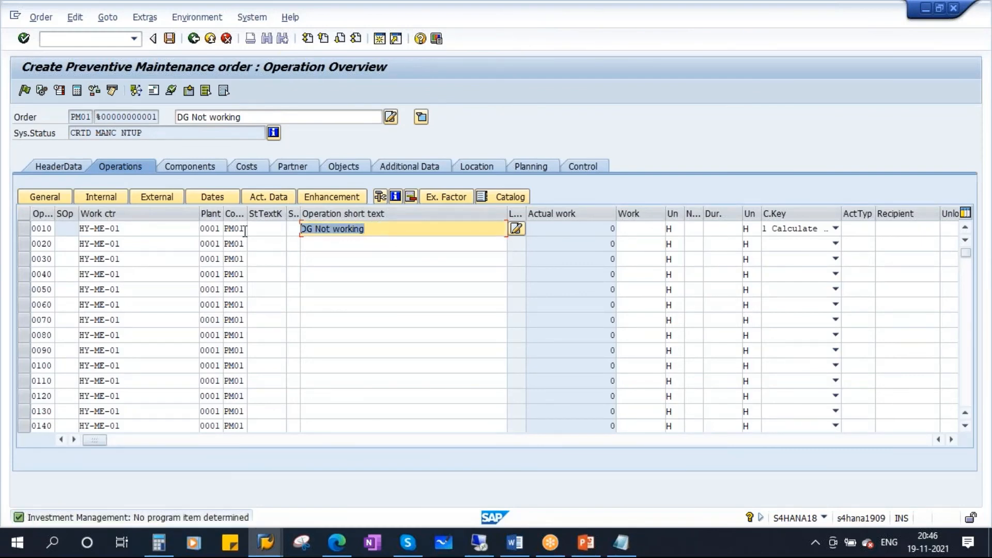
{"action": "type", "text": "Repa"}
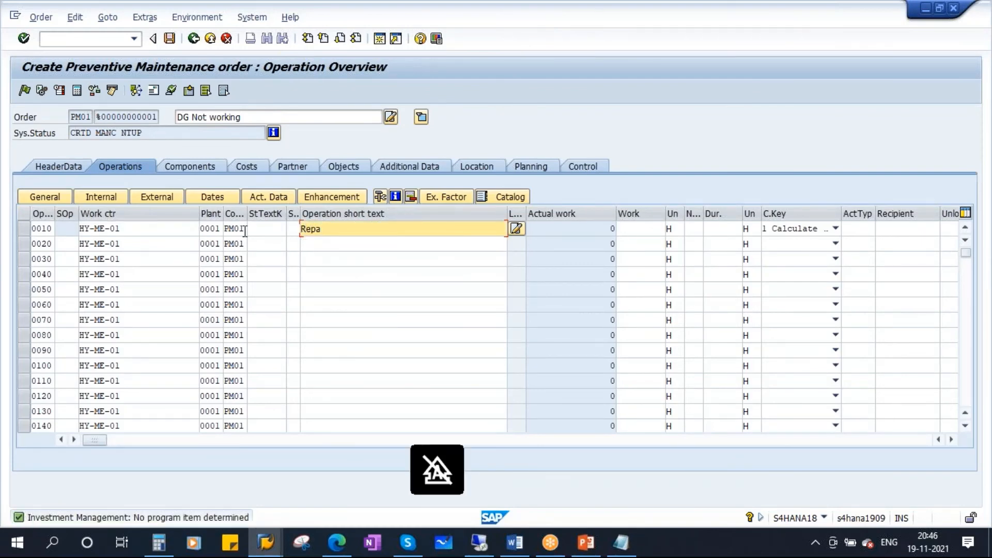
{"action": "type", "text": "ir of DG"}
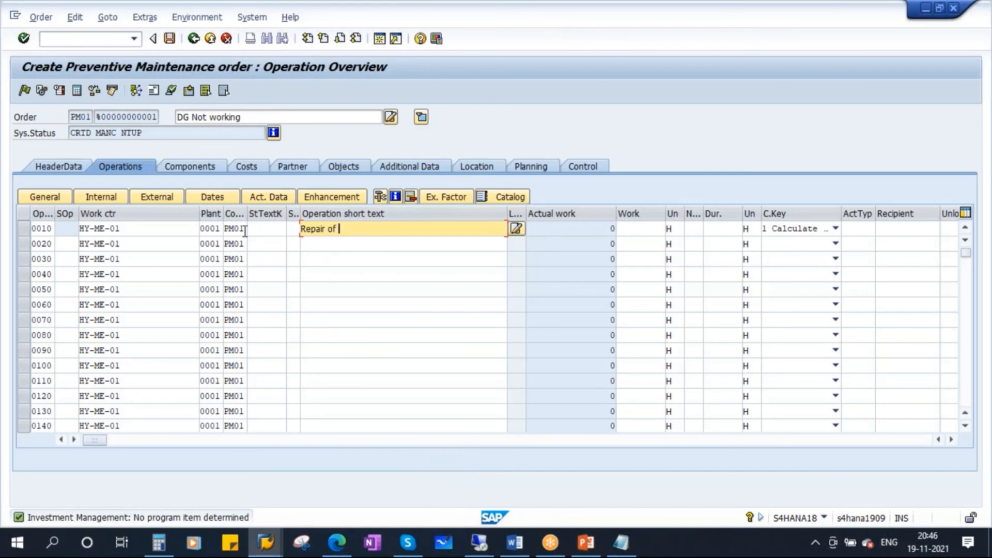
- Plan operation 0010 with 1 hour of work, 1 person and a duration of 1 hour
{"action": "left_click", "coordinate": [641, 229]}
{"action": "type", "text": "1"}
{"action": "left_click", "coordinate": [697, 230]}
{"action": "type", "text": "1"}
{"action": "left_click", "coordinate": [721, 232]}
{"action": "type", "text": "1"}
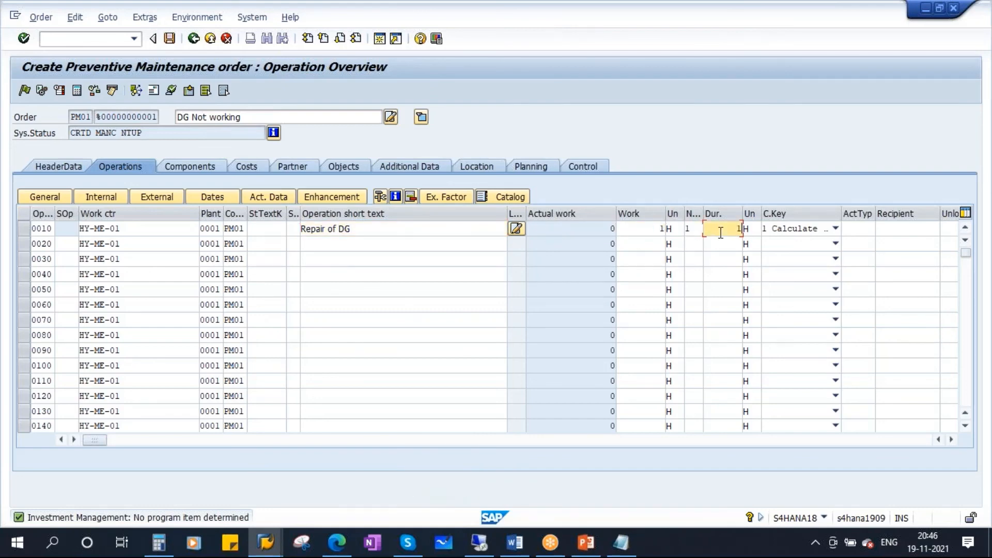
{"action": "key", "text": "Return"}
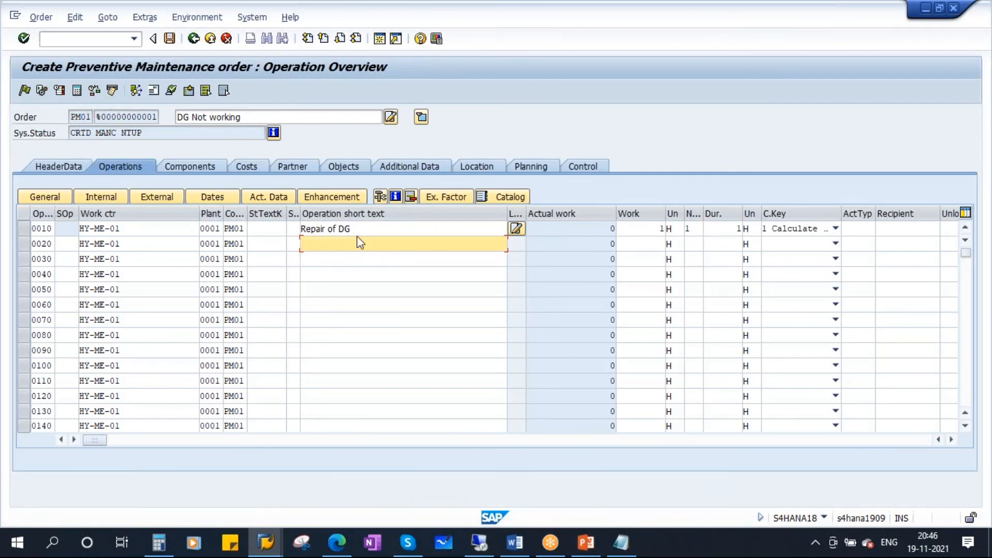
- Save the maintenance order and open it in change mode at its central header
{"action": "left_click", "coordinate": [169, 40]}
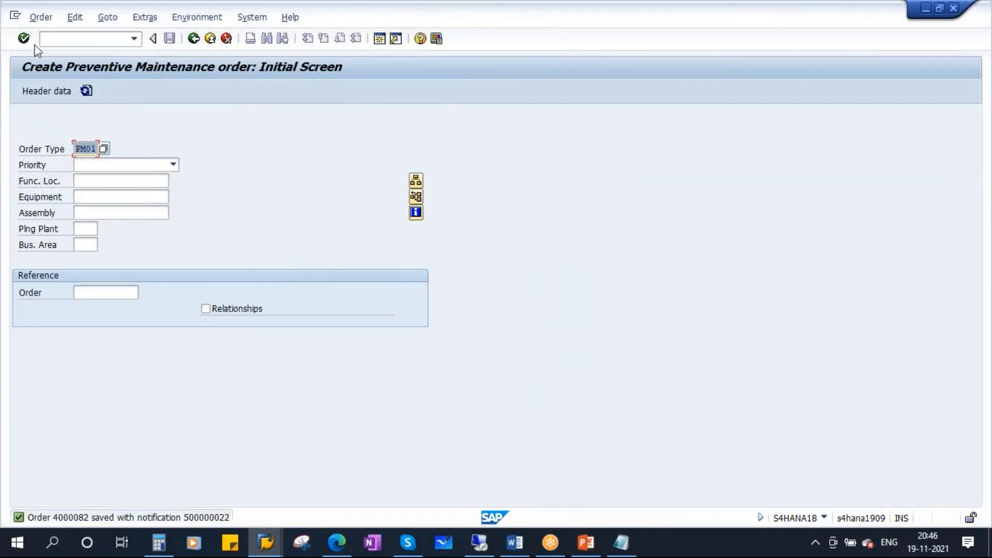
{"action": "left_click", "coordinate": [41, 17]}
{"action": "left_click", "coordinate": [58, 83]}
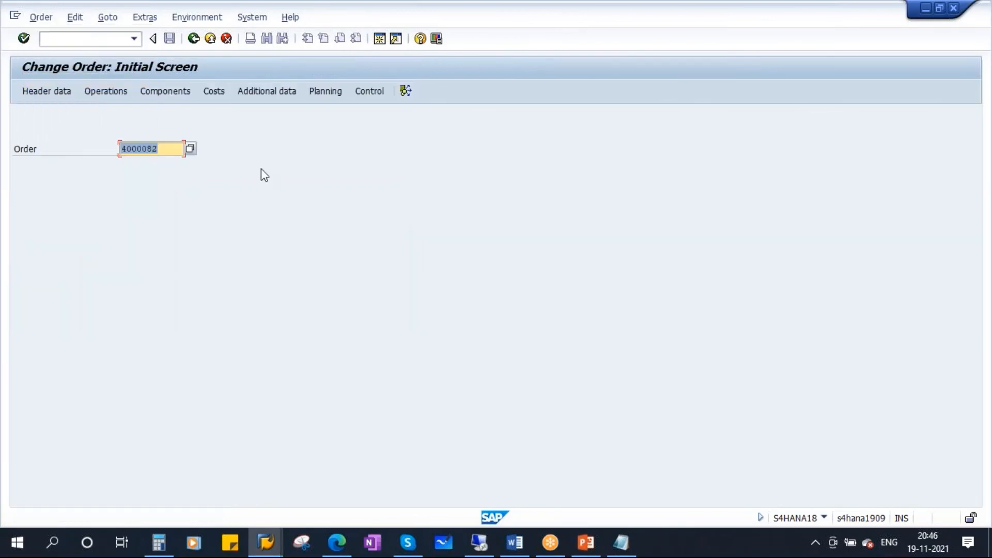
{"action": "key", "text": "Return"}
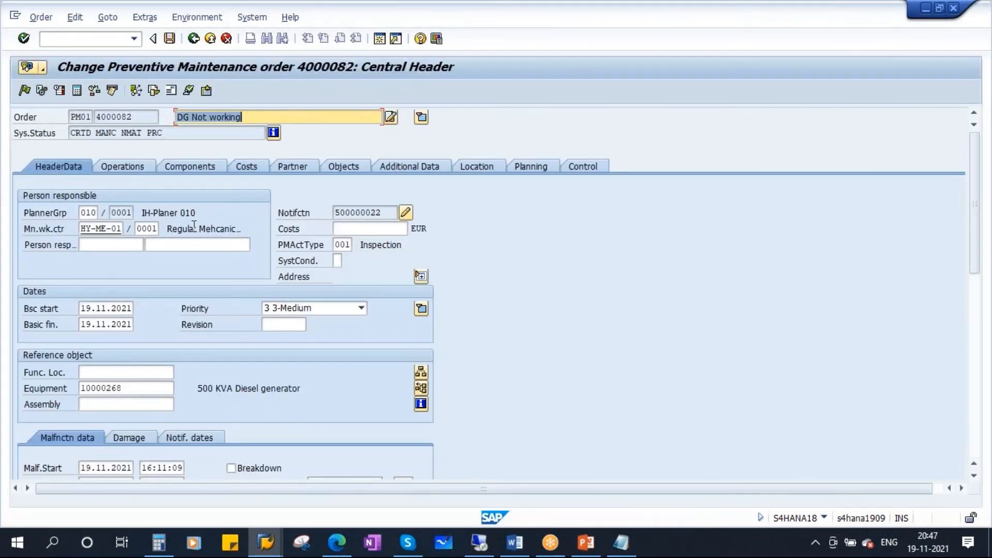
- Switch to PowerPoint to review the order creation and release stages on the Technical Permits slide
{"action": "left_click", "coordinate": [586, 543]}
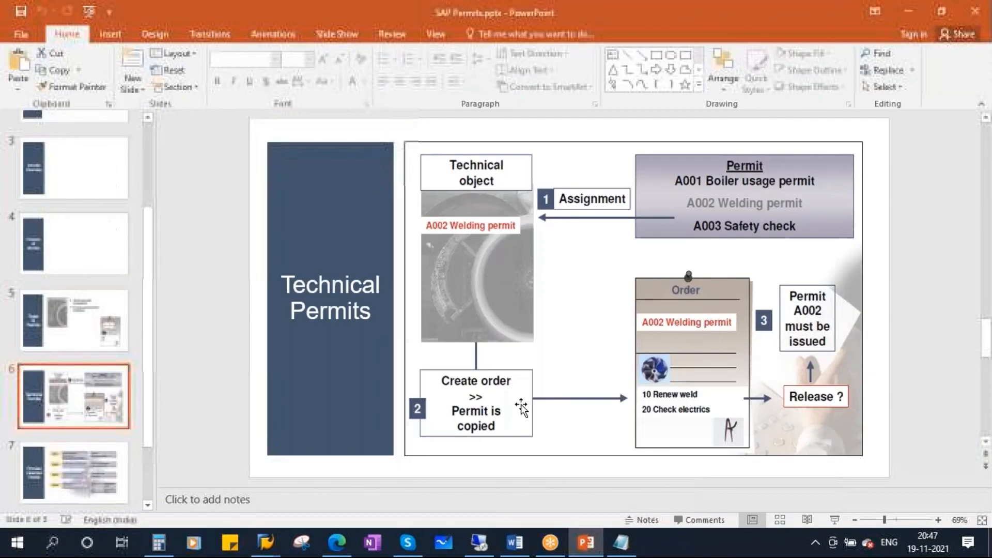